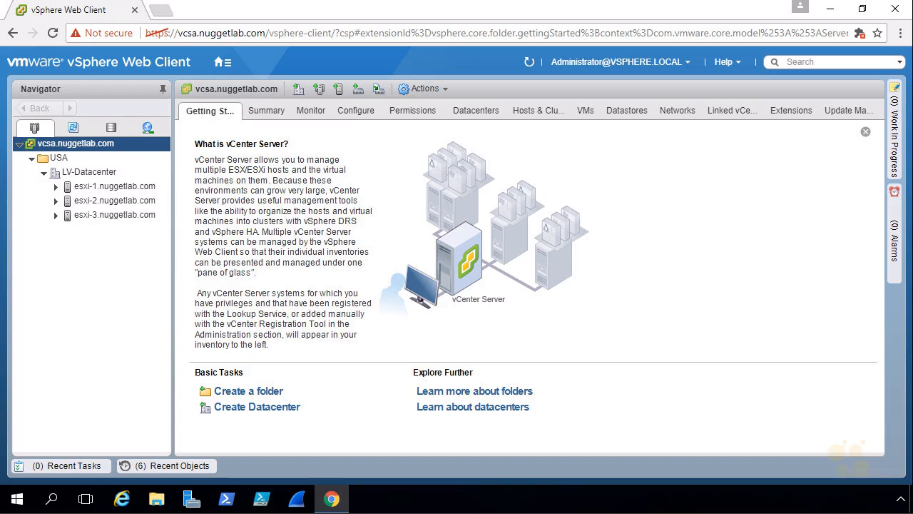
# Switch the browser window to full-screen mode
pyautogui.click(901, 36)
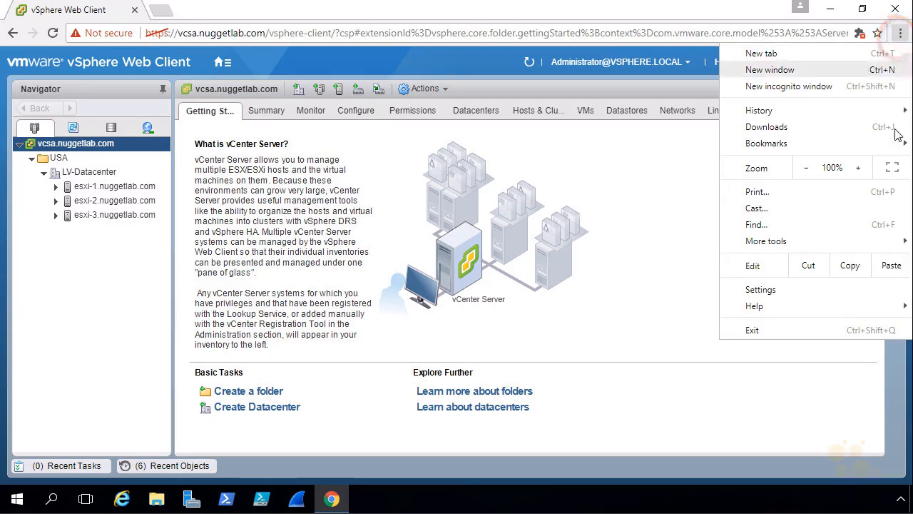
pyautogui.click(892, 169)
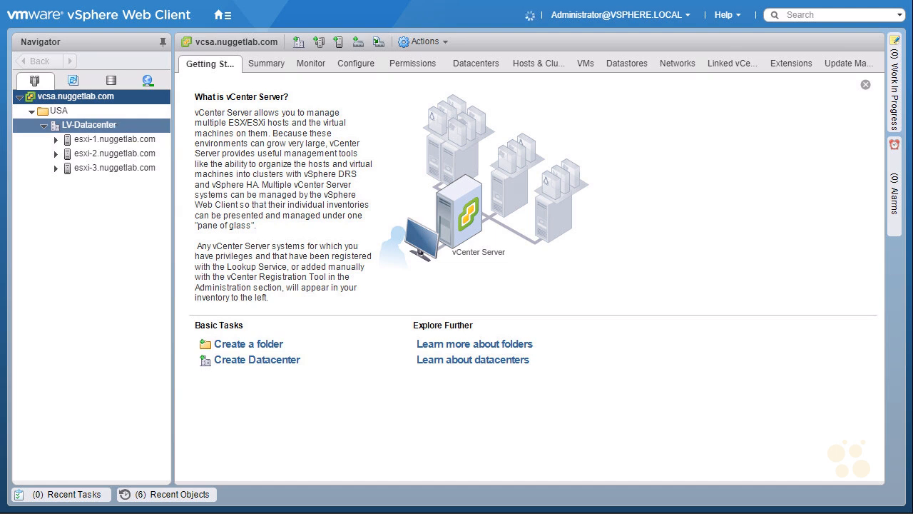
# Start the New Virtual Machine wizard on LV-Datacenter, choosing to create a new virtual machine
pyautogui.rightClick(116, 125)
pyautogui.moveTo(216, 204)
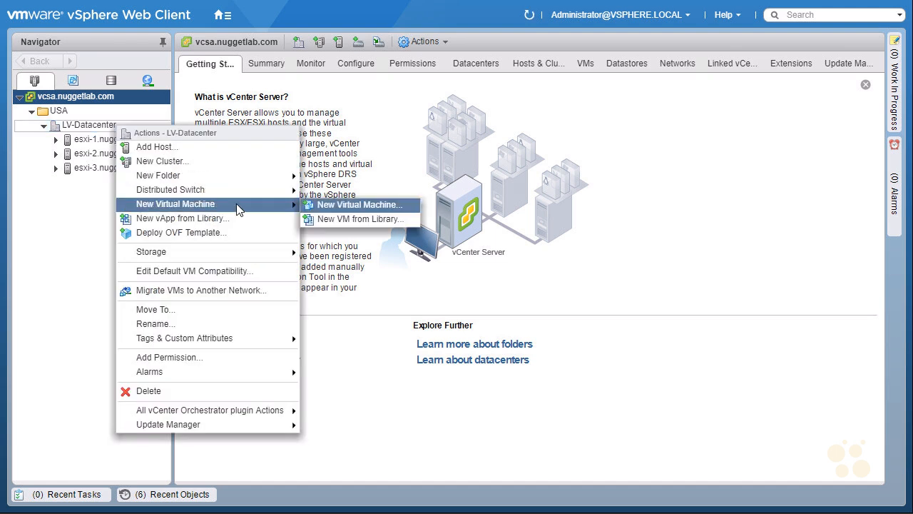
pyautogui.click(397, 204)
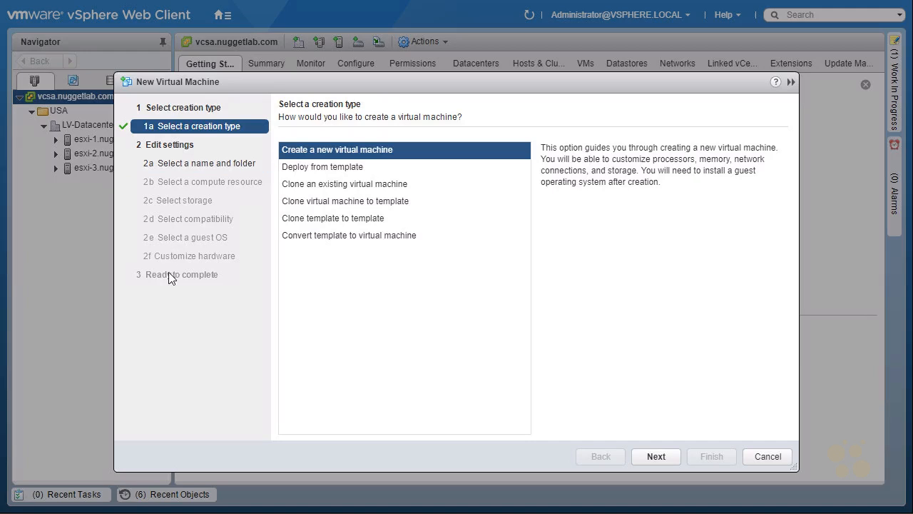
pyautogui.click(656, 457)
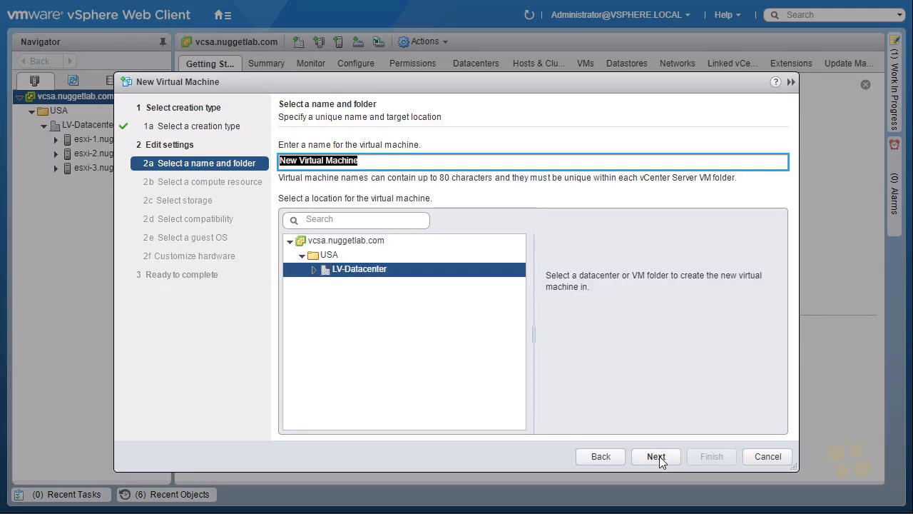
# Name the virtual machine Linux-1 in LV-Datacenter and pick host esxi-2.nuggetlab.com as its compute resource
pyautogui.write('Linux-1')
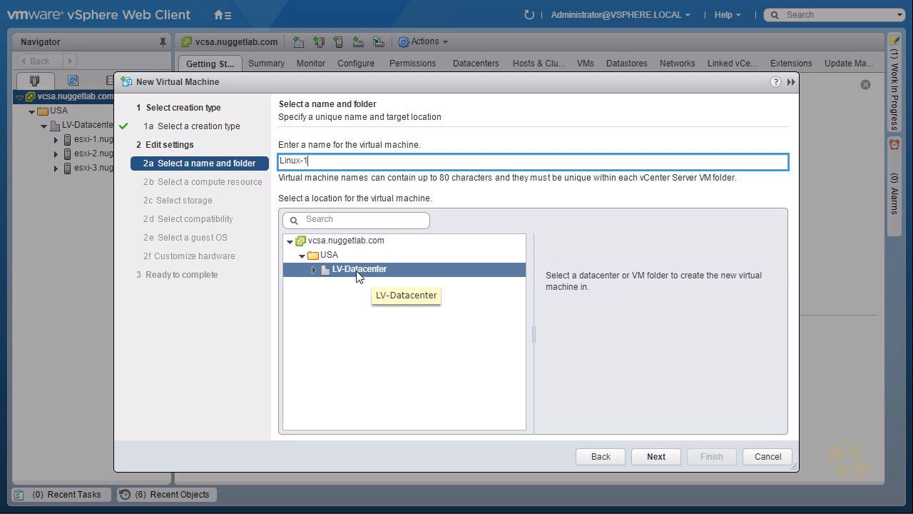
pyautogui.click(657, 456)
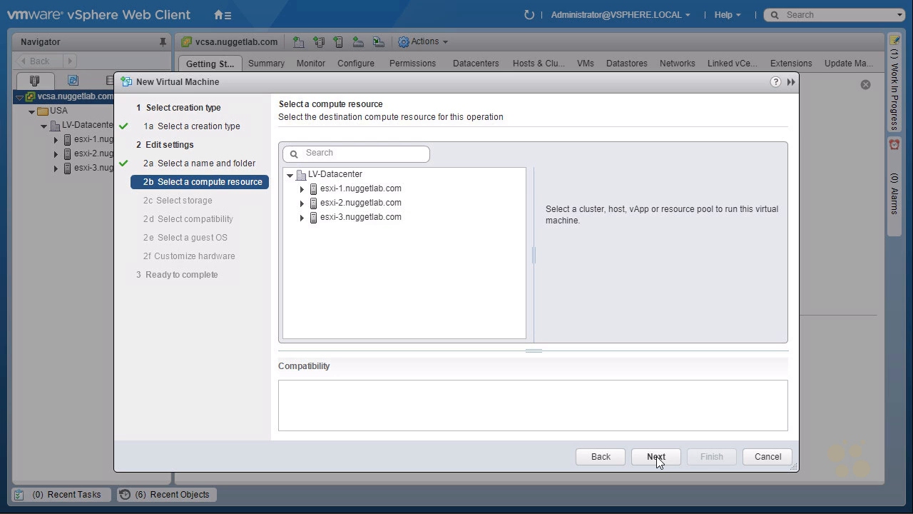
pyautogui.click(364, 203)
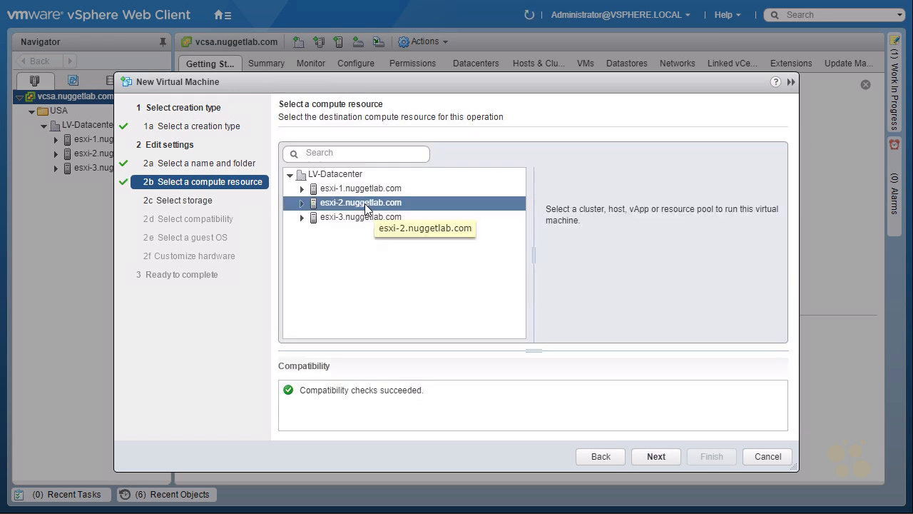
pyautogui.click(661, 458)
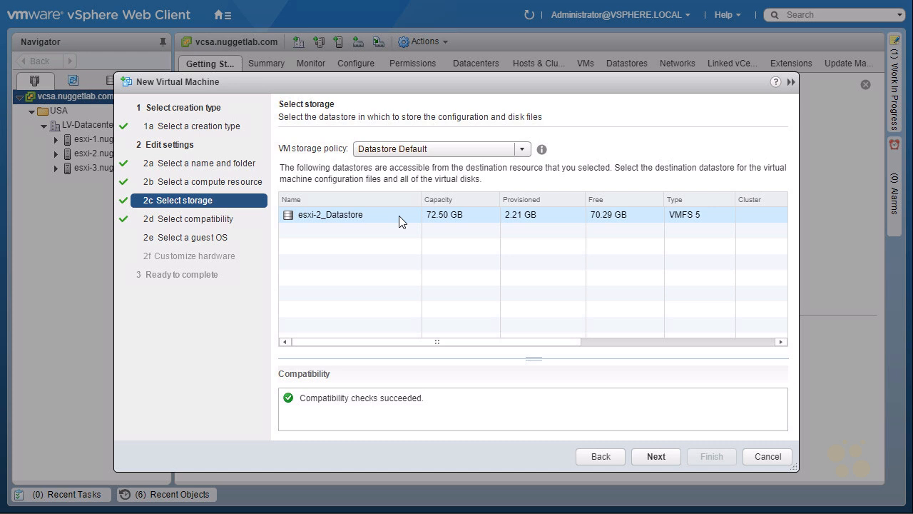
# Accept esxi-2_Datastore as storage and keep compatibility at ESXi 6.5 and later
pyautogui.click(664, 458)
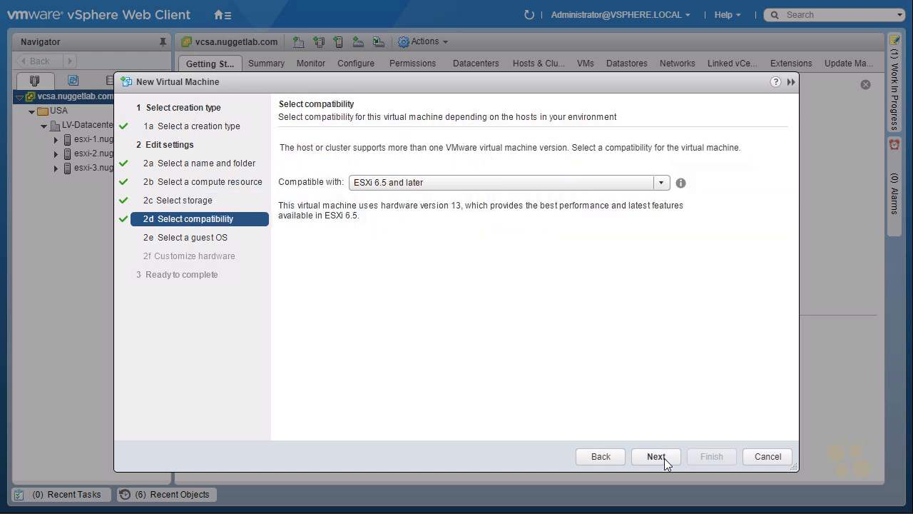
pyautogui.click(660, 184)
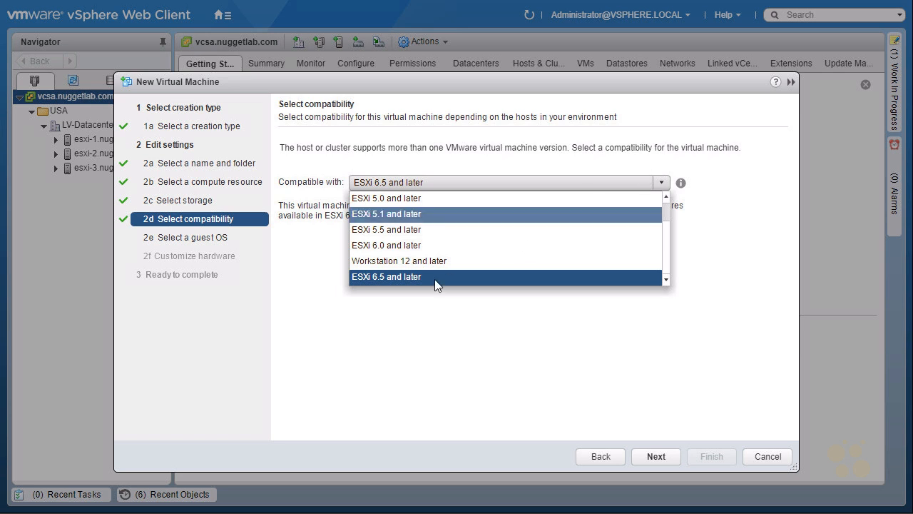
pyautogui.click(405, 278)
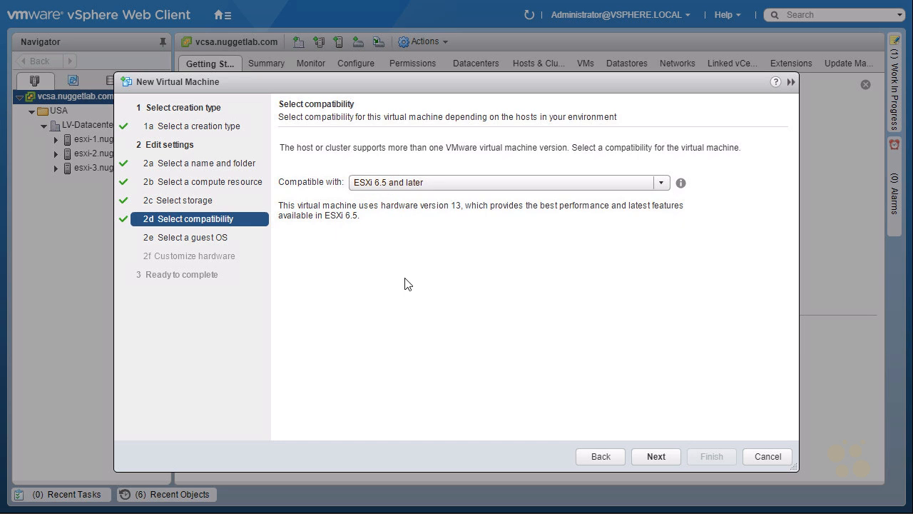
pyautogui.click(653, 455)
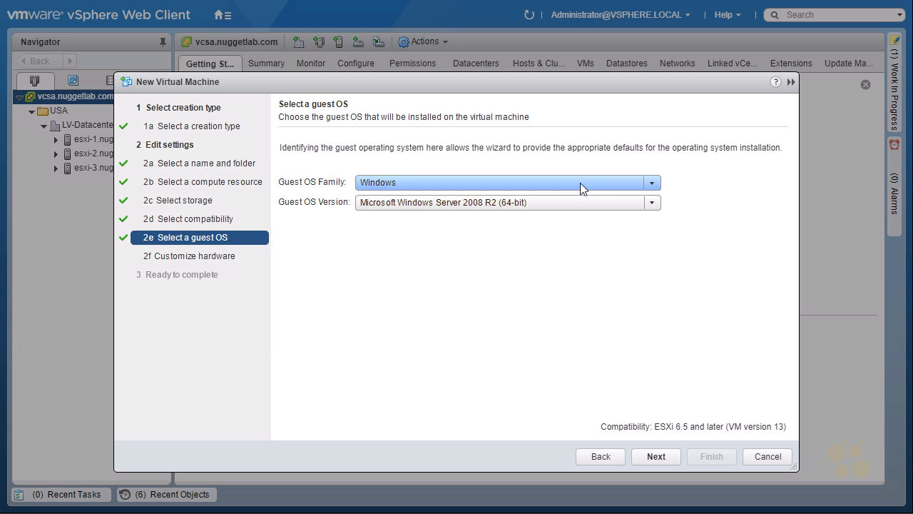
# Set the guest OS family to Linux and the version to Ubuntu Linux (32-bit)
pyautogui.click(580, 183)
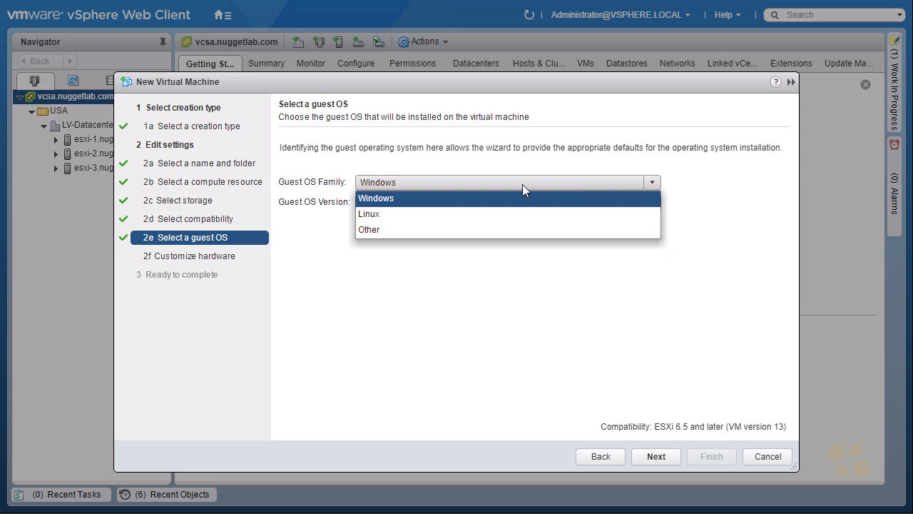
pyautogui.click(390, 219)
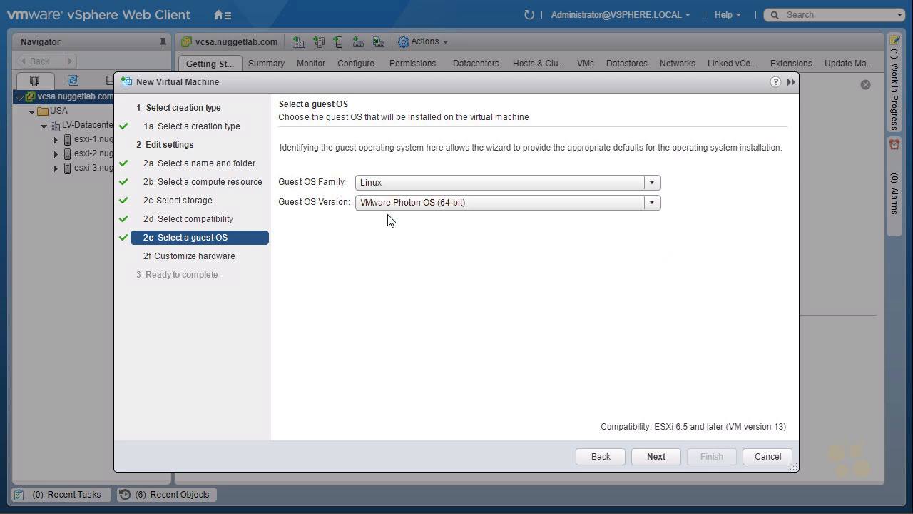
pyautogui.click(450, 203)
pyautogui.scroll(-7, 470, 227)
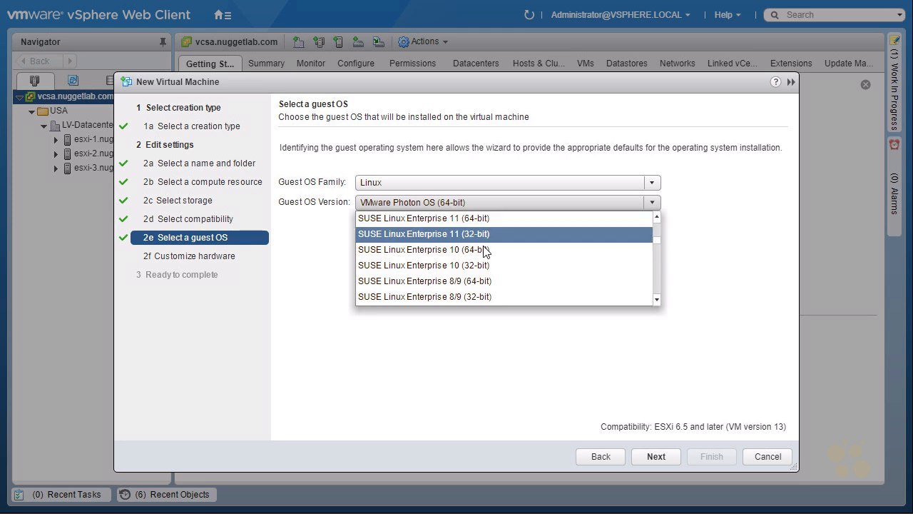
pyautogui.scroll(-5, 482, 245)
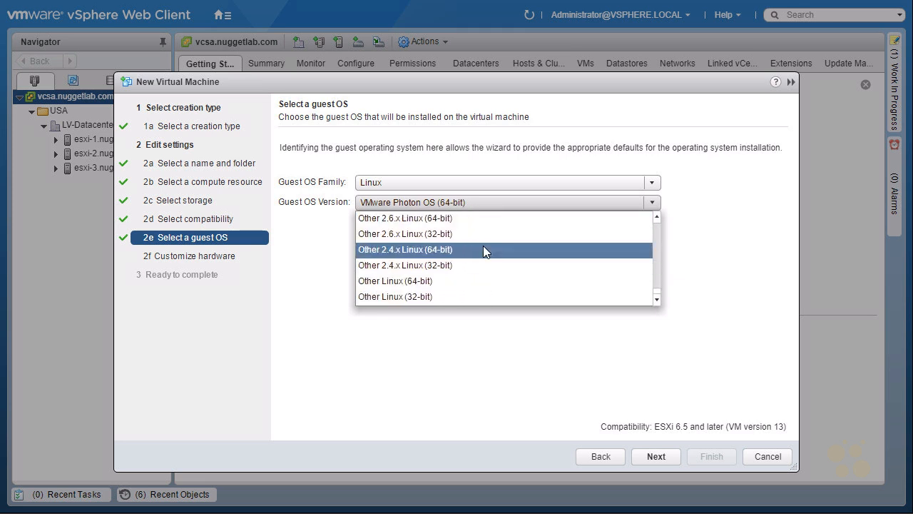
pyautogui.click(657, 216)
pyautogui.click(657, 216)
pyautogui.click(657, 216)
pyautogui.click(657, 217)
pyautogui.click(657, 216)
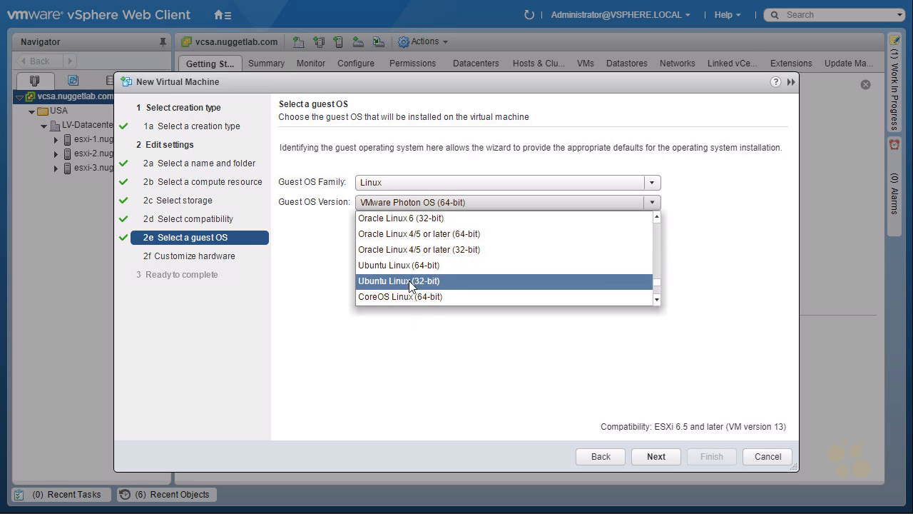
pyautogui.click(434, 280)
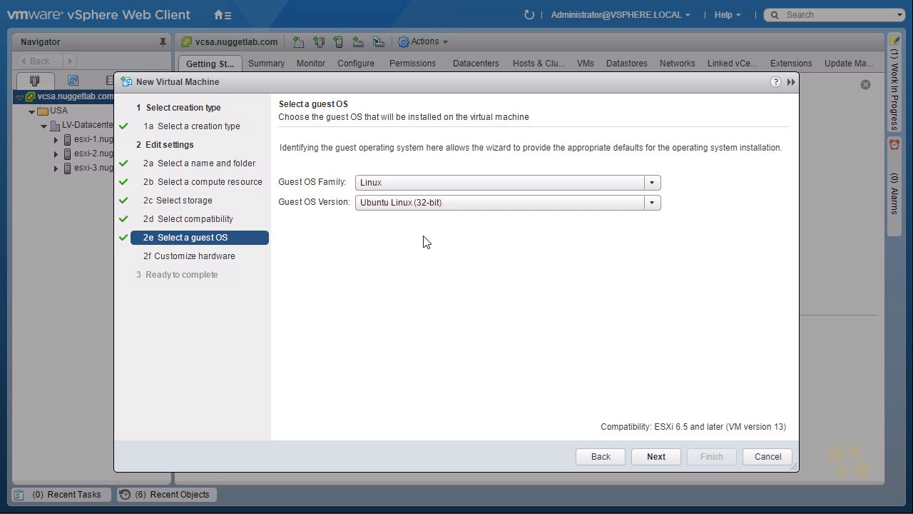
pyautogui.click(654, 457)
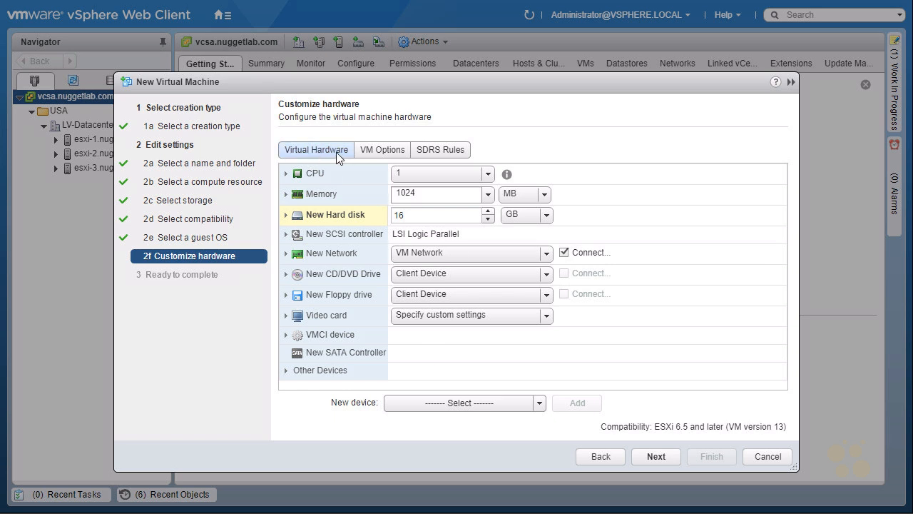
# Set the new 16 GB hard disk's provisioning to Thin provision
pyautogui.click(286, 173)
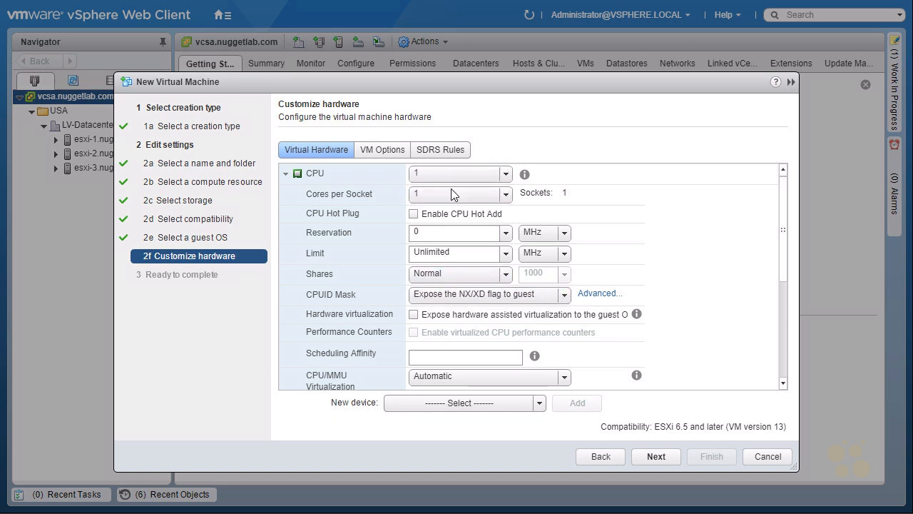
pyautogui.click(286, 174)
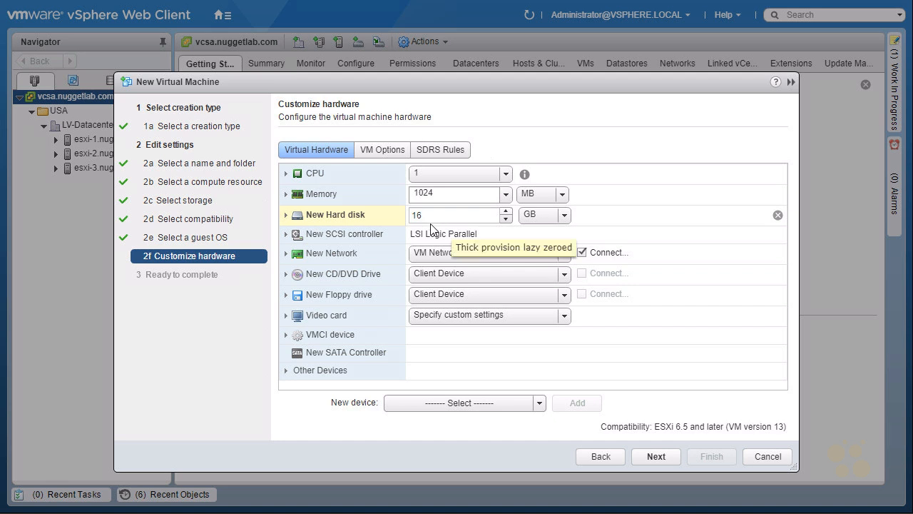
pyautogui.click(286, 215)
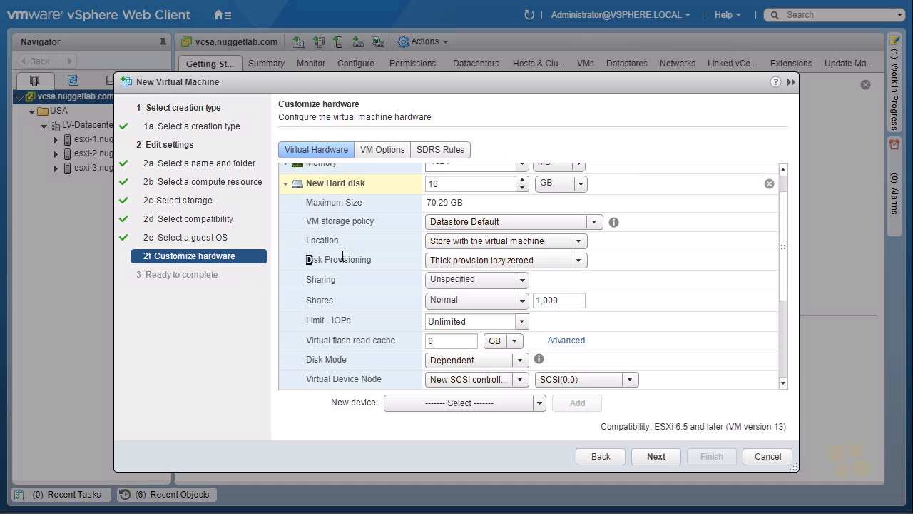
pyautogui.moveTo(307, 260); pyautogui.dragTo(372, 260)
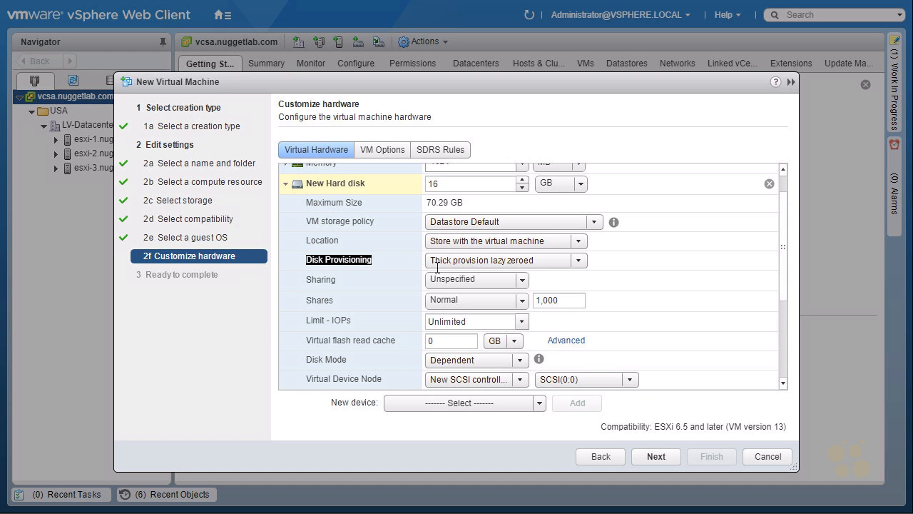
pyautogui.click(581, 262)
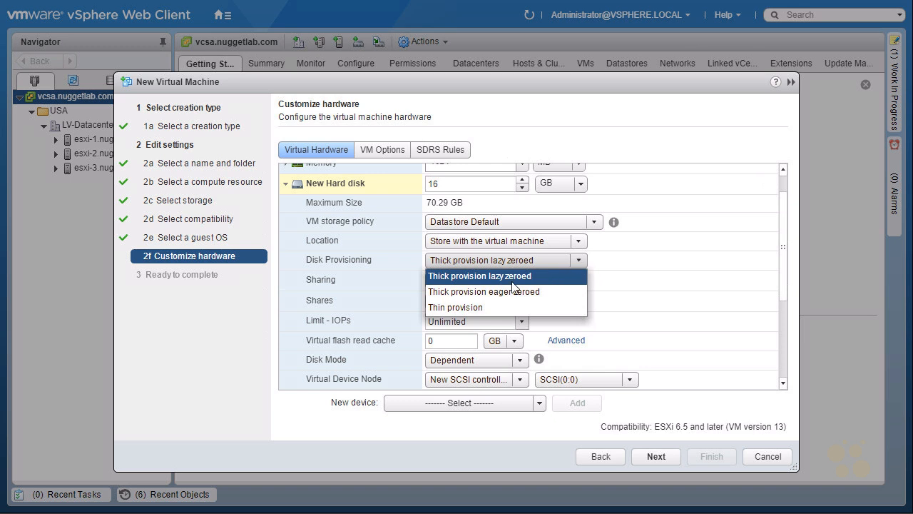
pyautogui.click(474, 309)
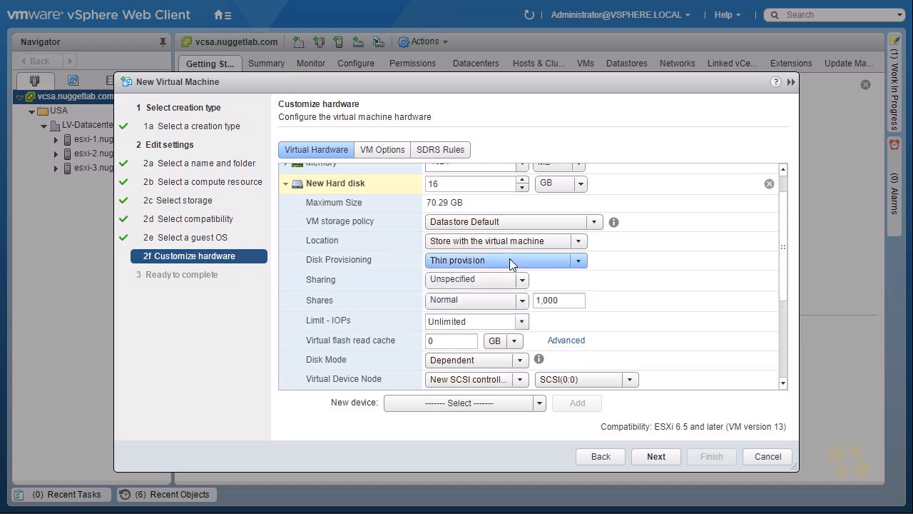
pyautogui.click(465, 184)
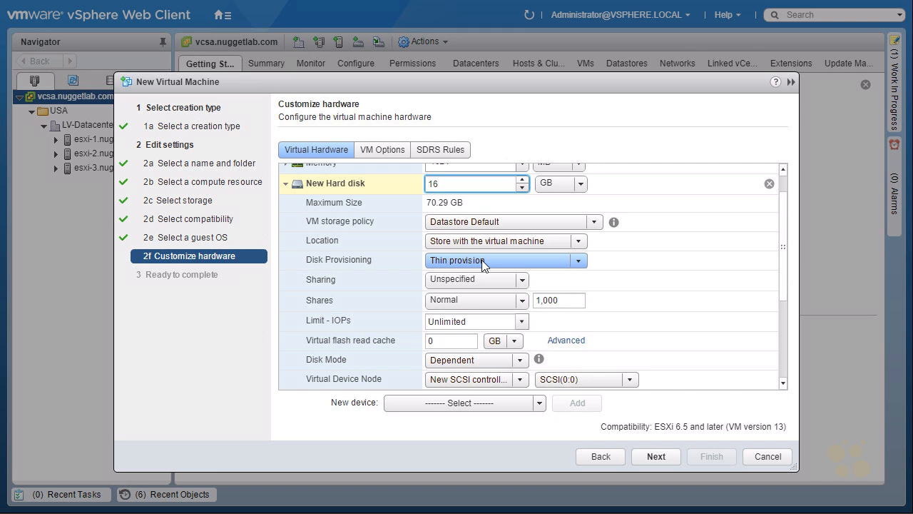
pyautogui.click(284, 185)
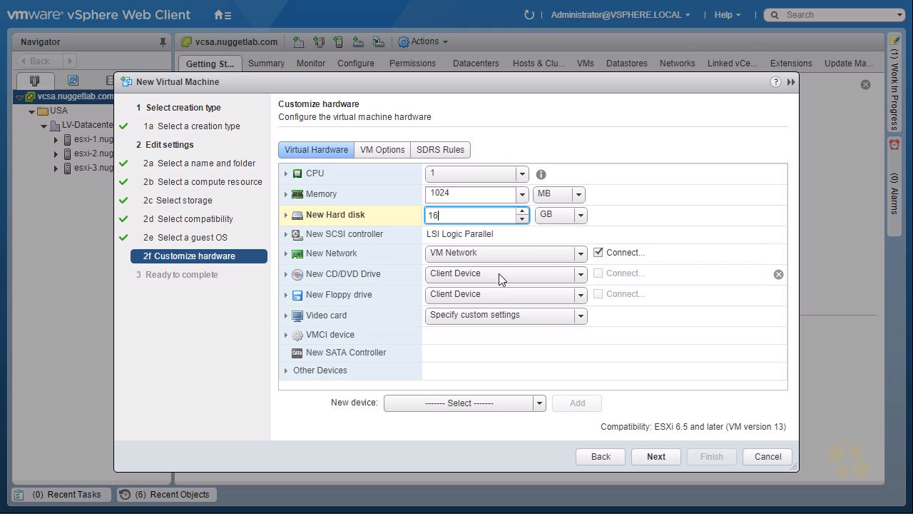
# Attach the datastore ISO file xubuntu-16.04.2-desktop-i386.iso from esxi-2_Datastore's ISO images folder to the new CD/DVD drive
pyautogui.click(581, 275)
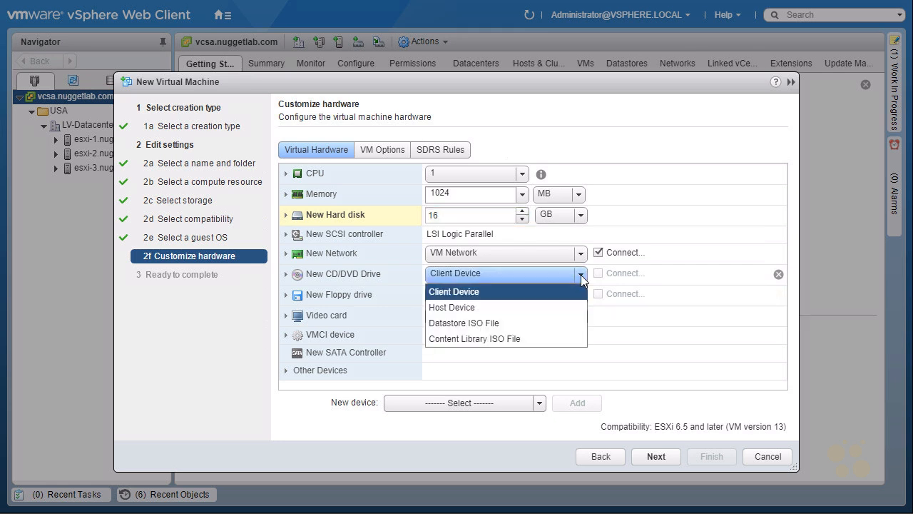
pyautogui.click(498, 325)
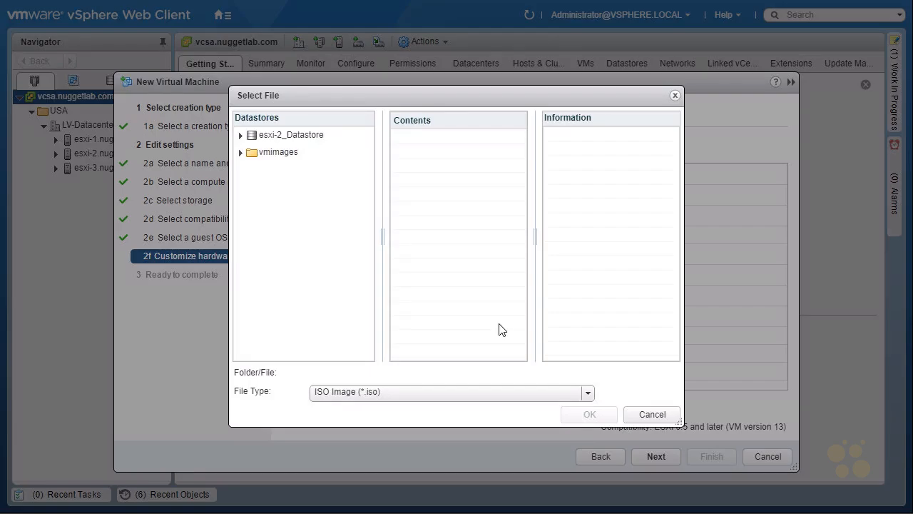
pyautogui.click(248, 137)
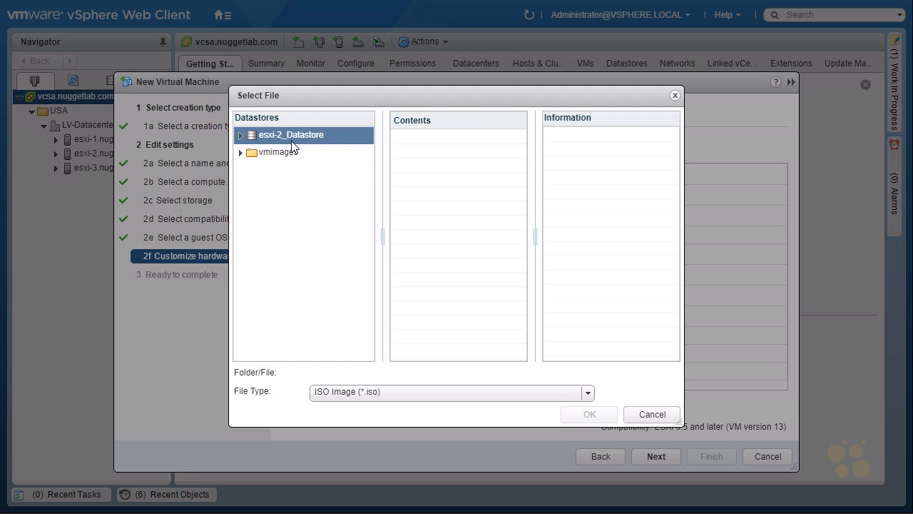
pyautogui.click(240, 135)
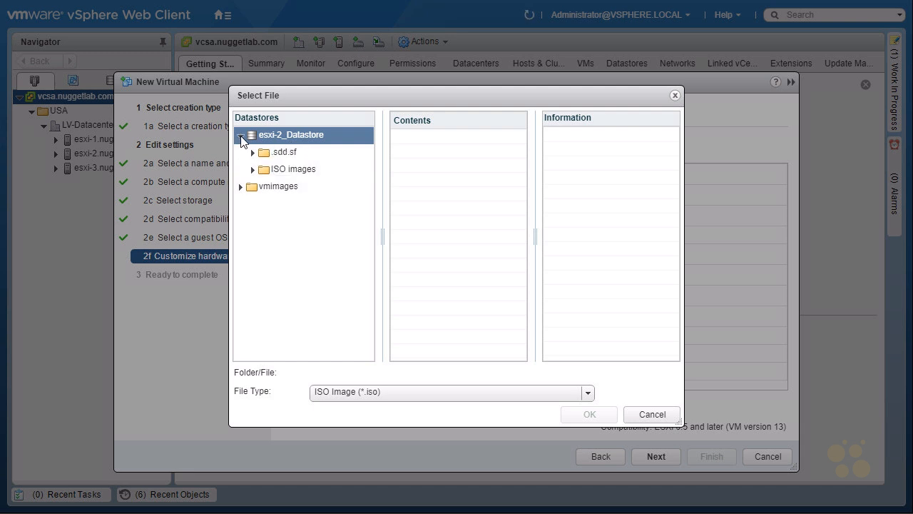
pyautogui.click(296, 171)
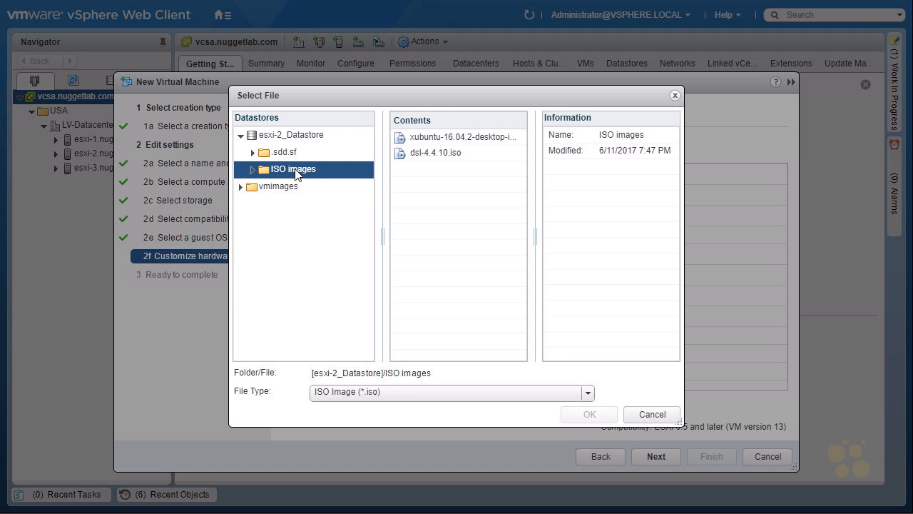
pyautogui.click(437, 139)
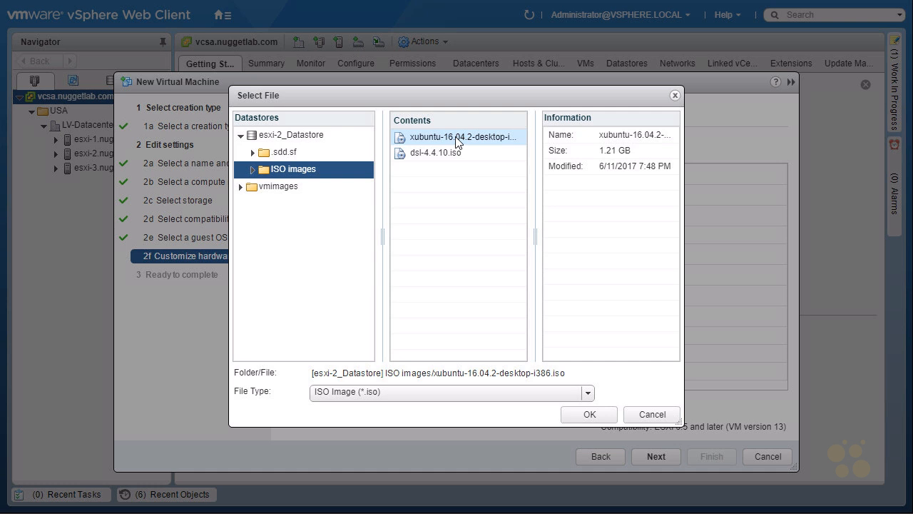
pyautogui.click(589, 415)
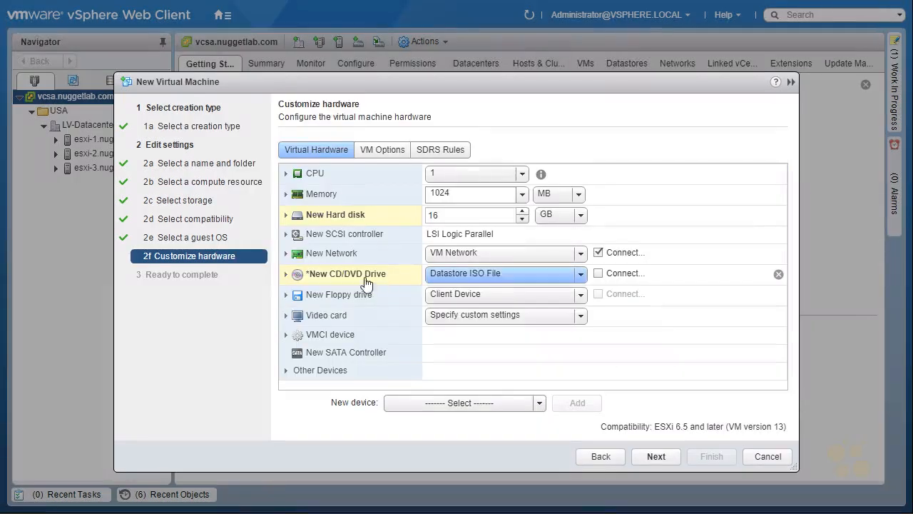
# Set the new CD/DVD drive to connect at power on and finish creating the virtual machine
pyautogui.click(285, 276)
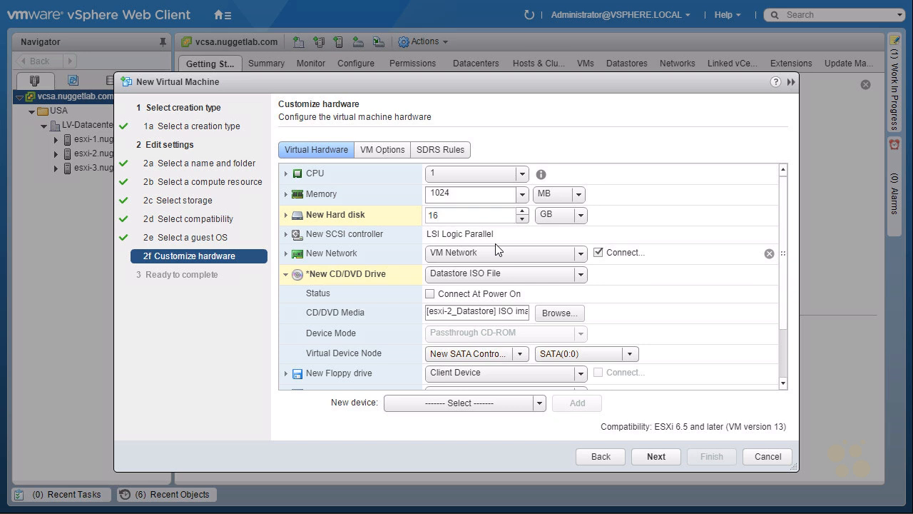
pyautogui.click(430, 294)
pyautogui.click(286, 275)
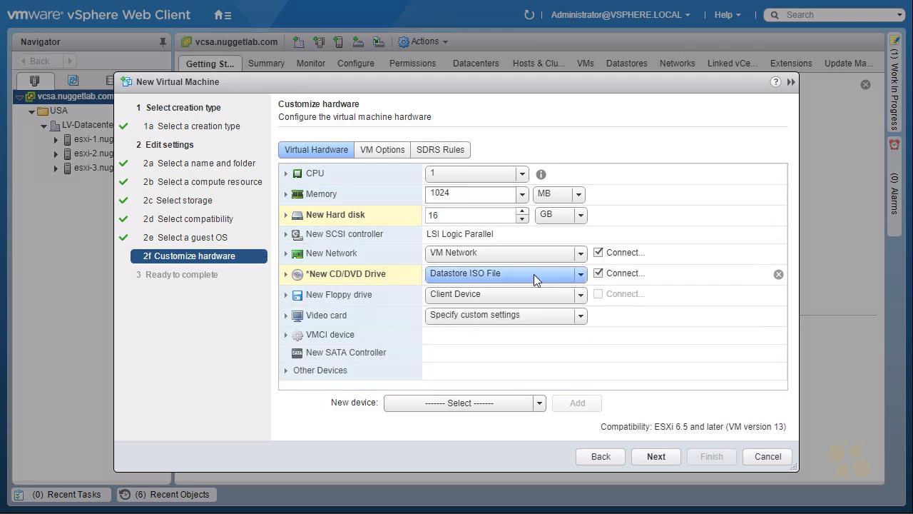
pyautogui.click(598, 274)
pyautogui.click(599, 275)
pyautogui.moveTo(303, 297); pyautogui.dragTo(289, 307)
pyautogui.moveTo(312, 237); pyautogui.dragTo(324, 241)
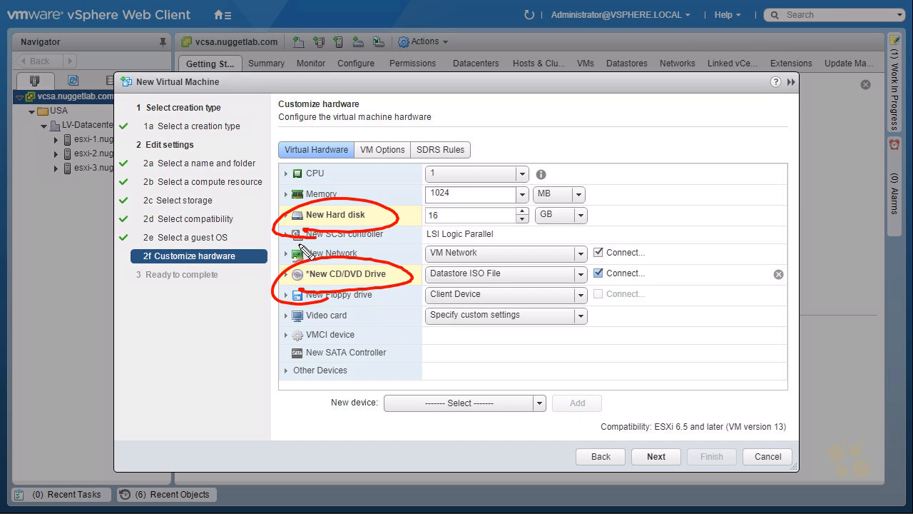
pyautogui.press('Escape')
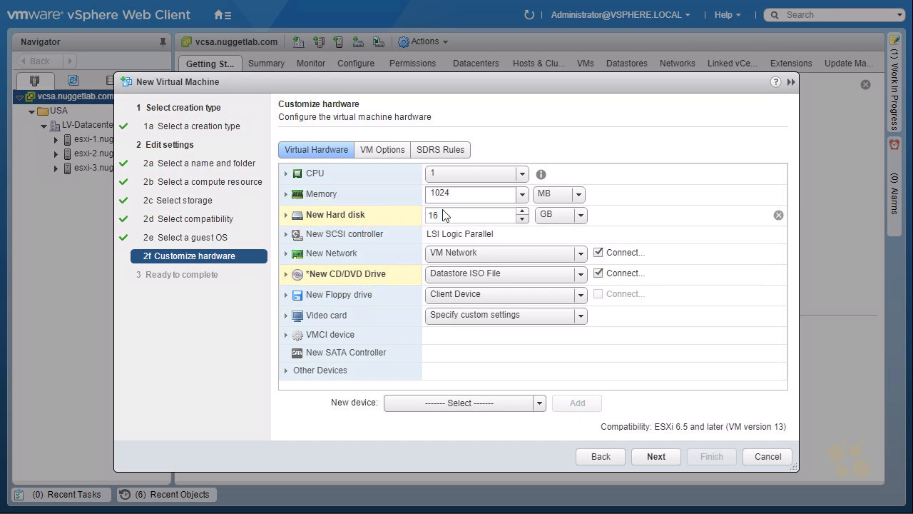
pyautogui.click(656, 457)
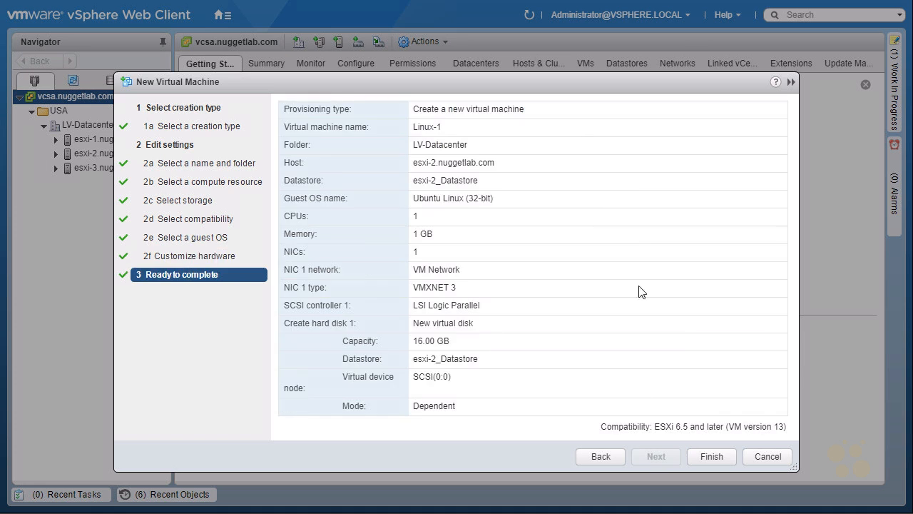
pyautogui.click(709, 457)
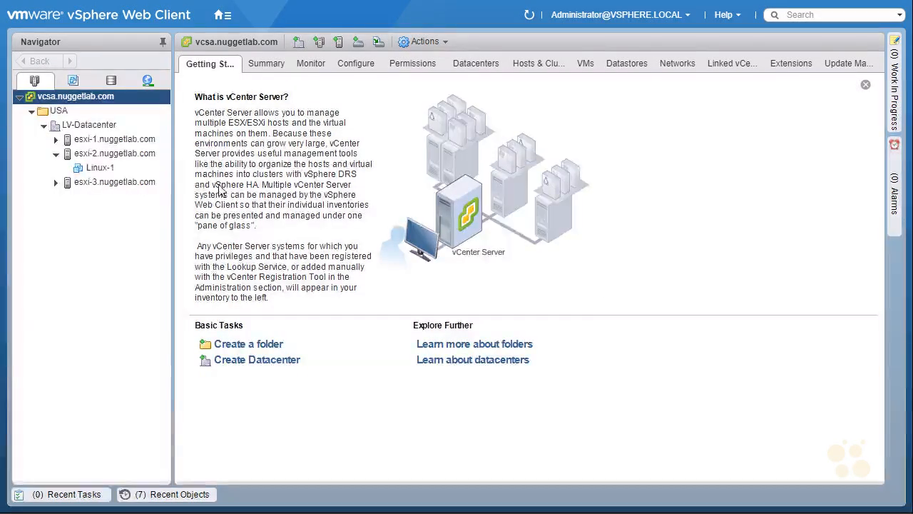
# Select Linux-1 in the inventory and hide all Getting Started pages
pyautogui.click(102, 169)
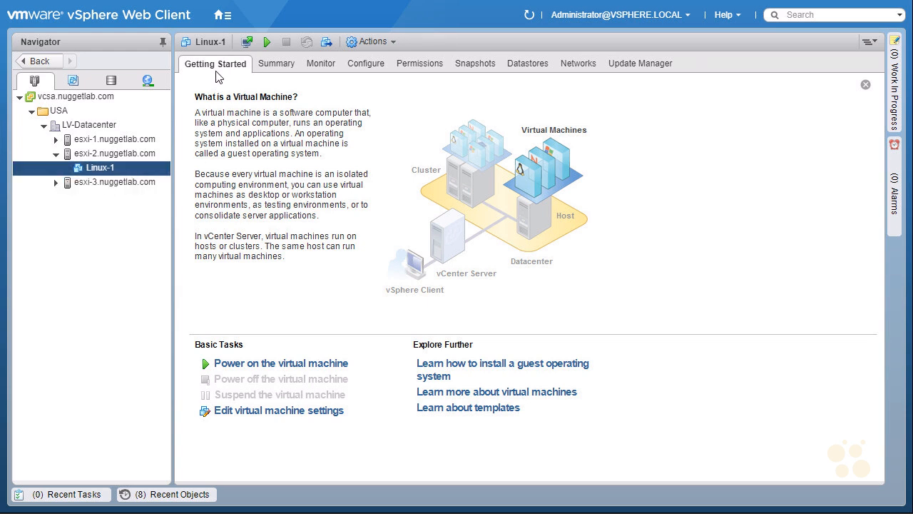
pyautogui.click(731, 15)
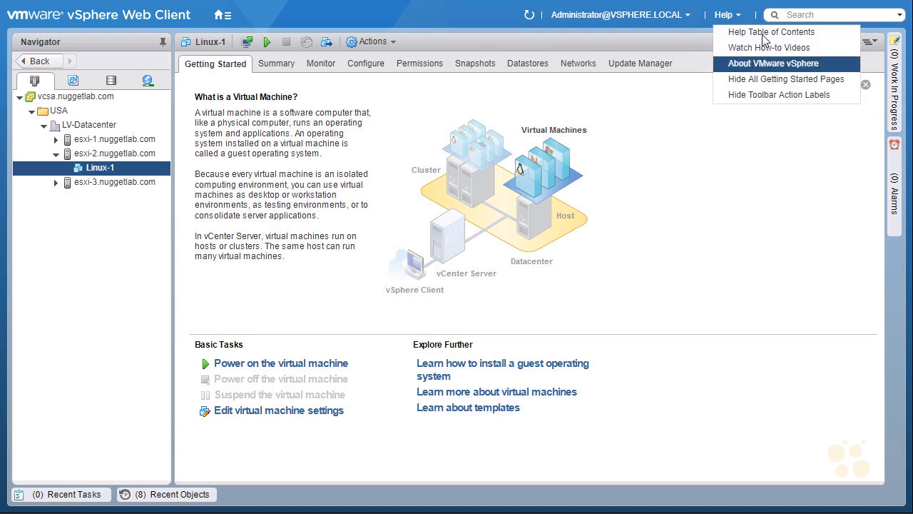
pyautogui.click(825, 81)
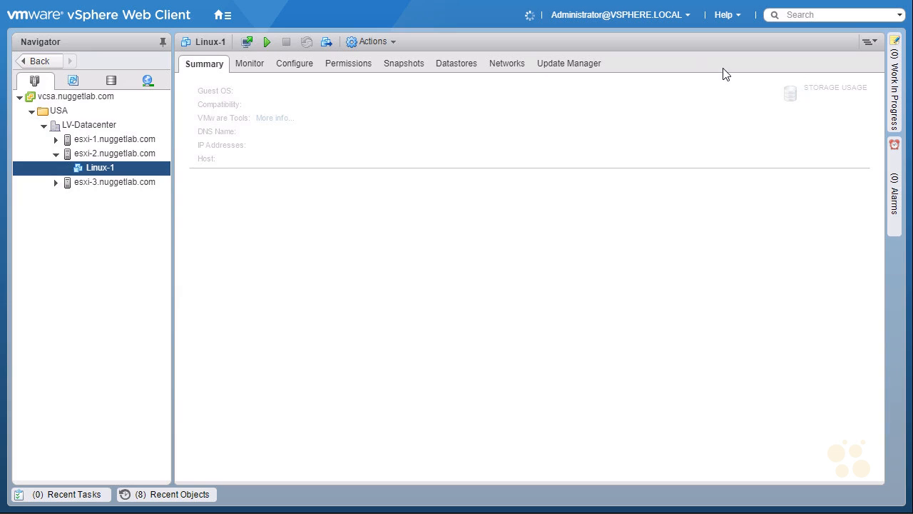
pyautogui.click(734, 16)
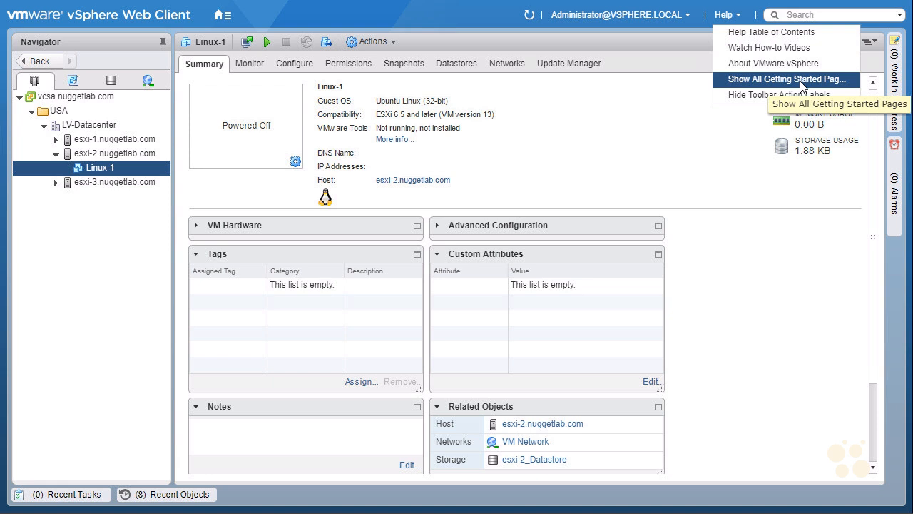
pyautogui.click(621, 93)
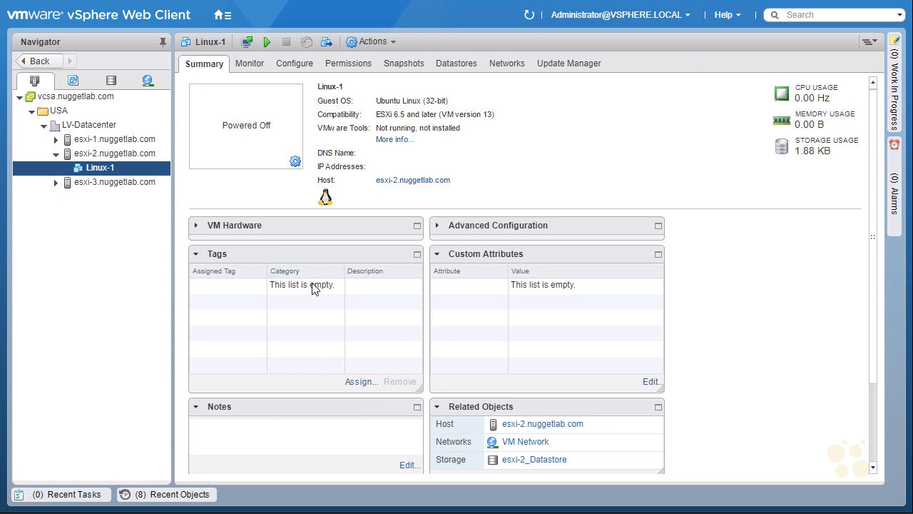
# Expand the VM Hardware panel and move the Related Objects panel above Custom Attributes
pyautogui.click(196, 227)
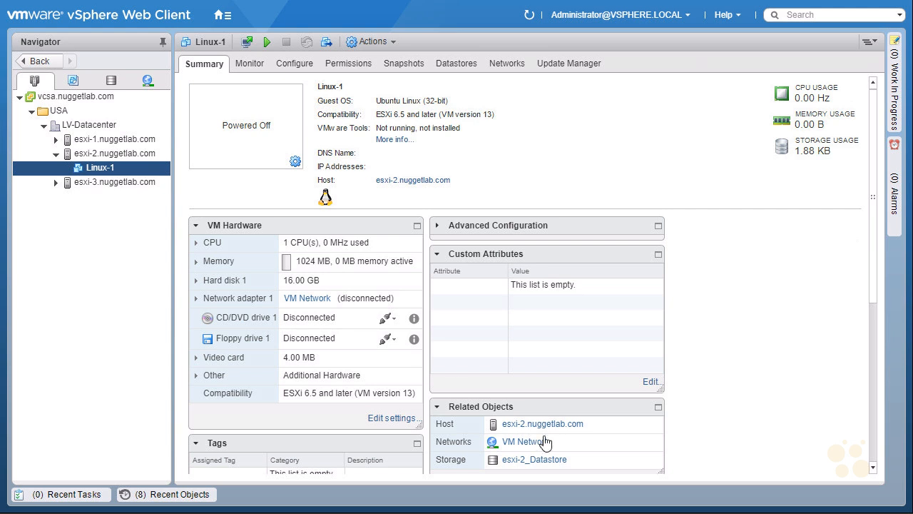
pyautogui.moveTo(547, 406); pyautogui.dragTo(549, 225)
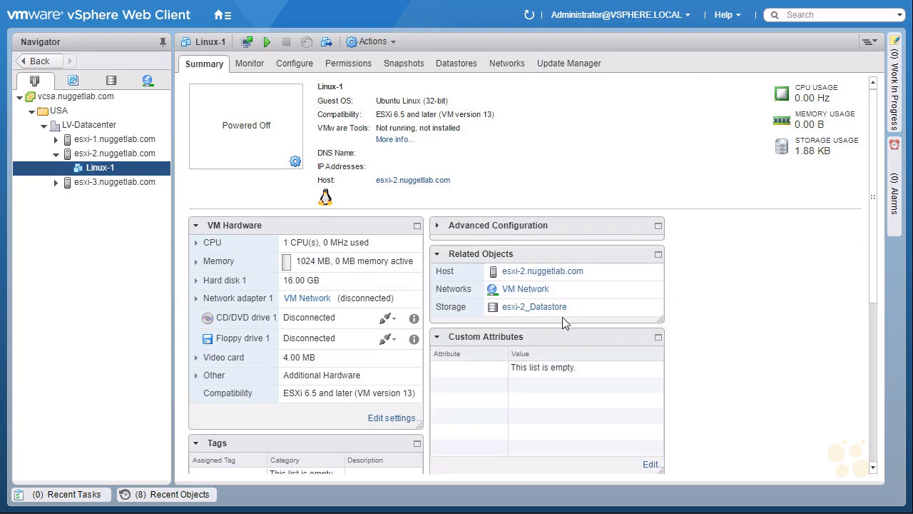
pyautogui.click(102, 169)
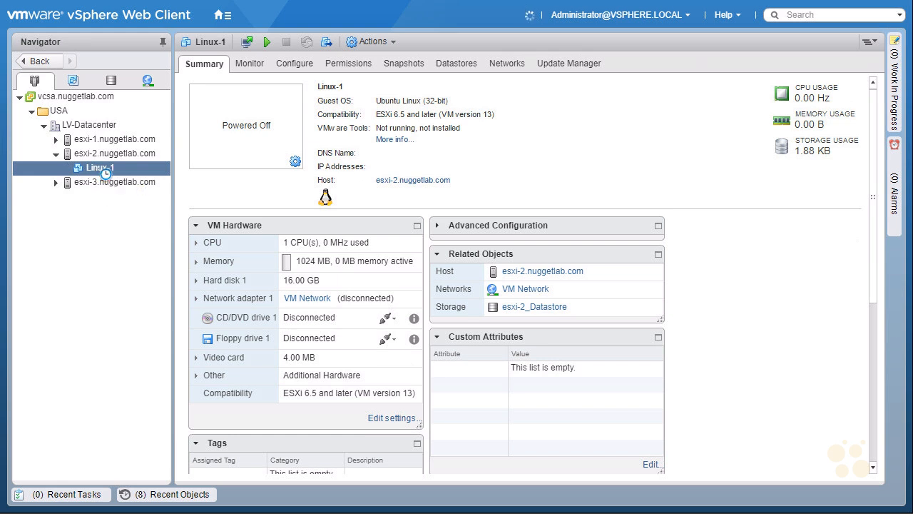
# Power on the Linux-1 virtual machine
pyautogui.rightClick(102, 171)
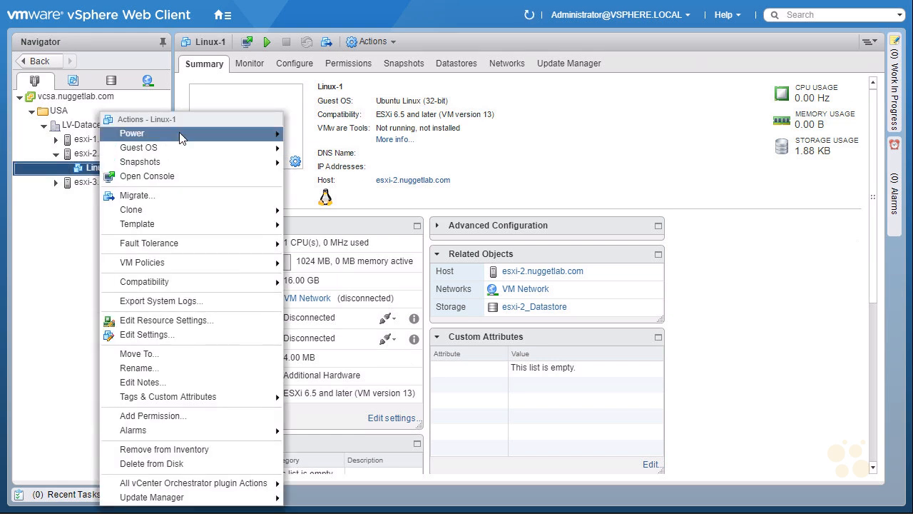
pyautogui.moveTo(182, 137)
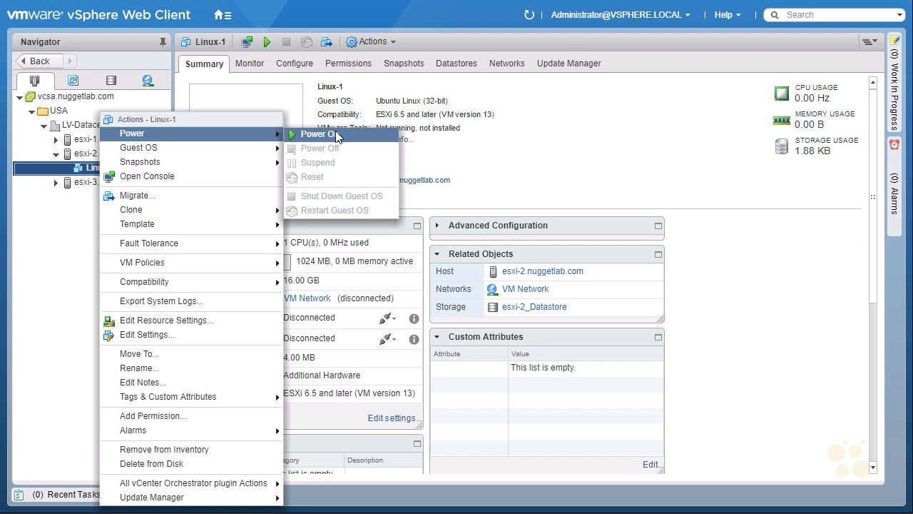
pyautogui.click(100, 172)
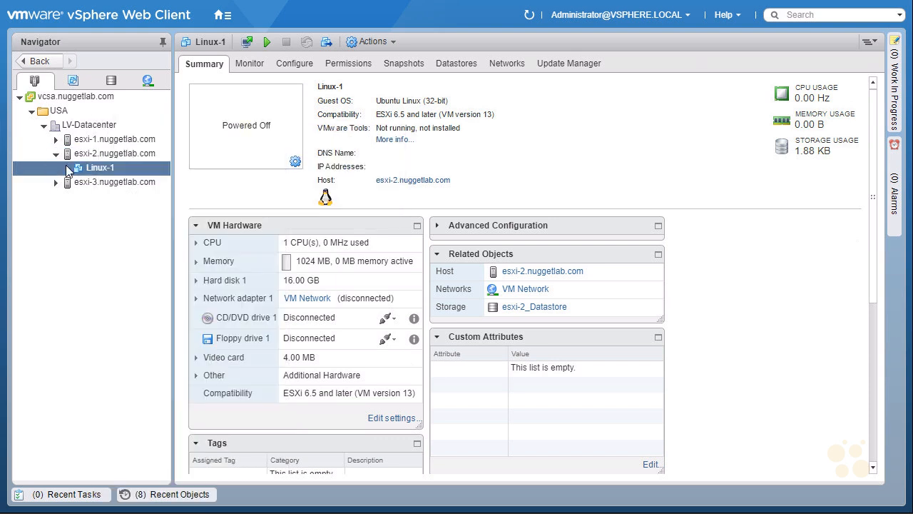
pyautogui.click(268, 44)
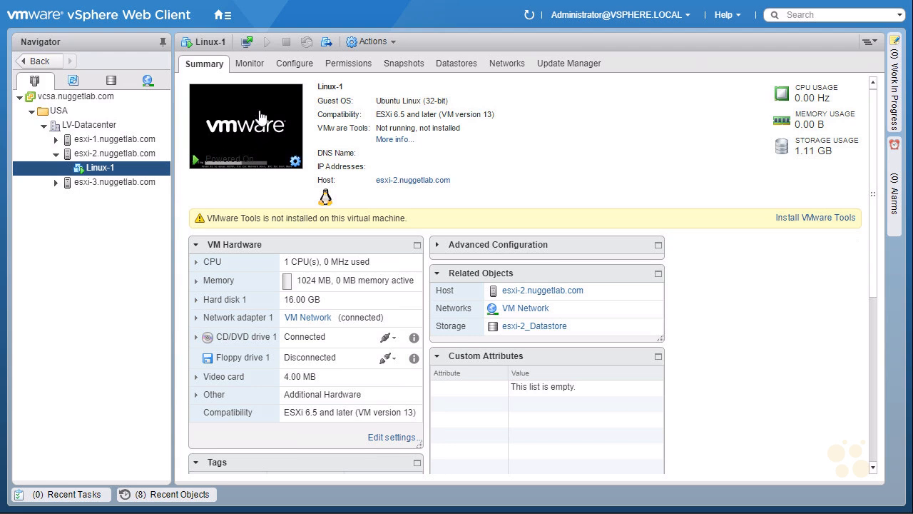
# Open the Linux-1 console as a Web Console and leave browser full-screen mode
pyautogui.rightClick(102, 173)
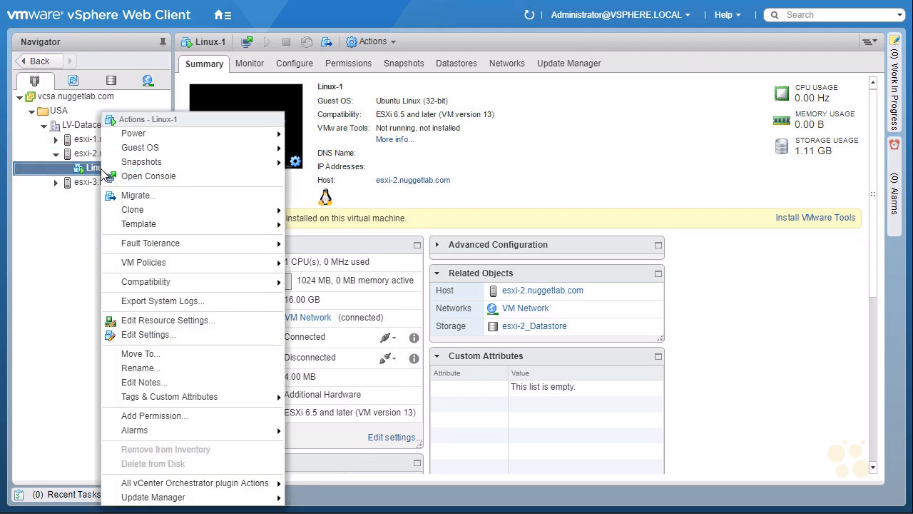
pyautogui.click(170, 180)
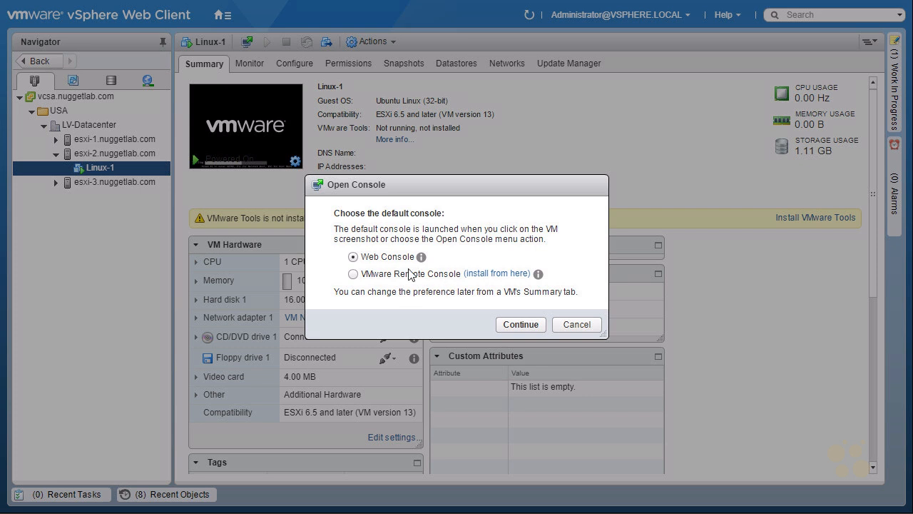
pyautogui.click(521, 325)
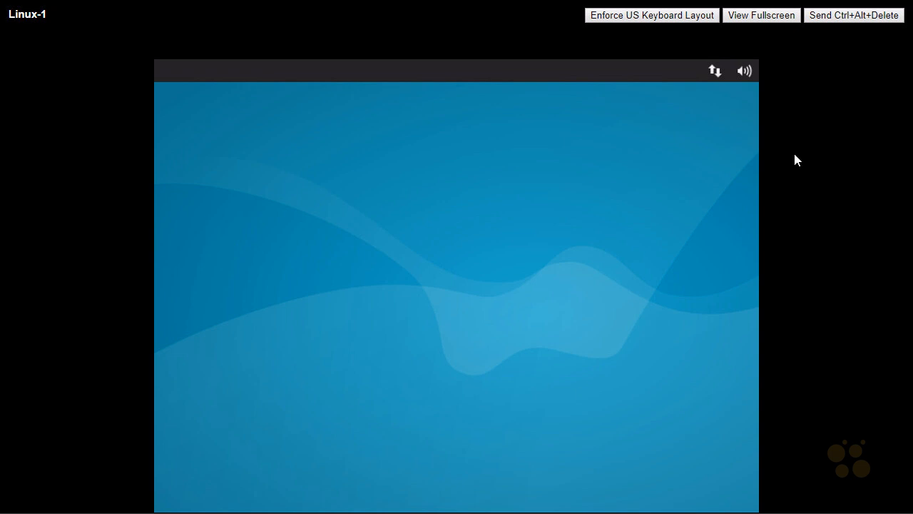
pyautogui.press('F11')
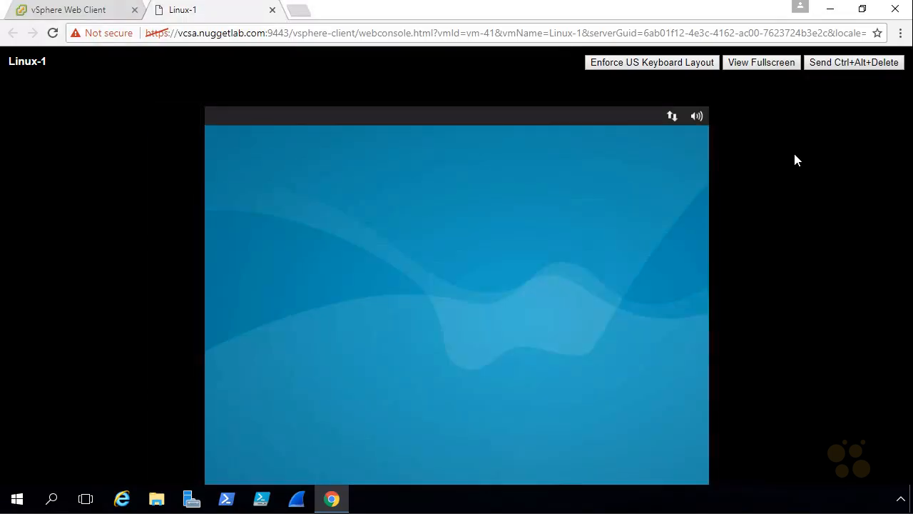
# Compare the vSphere Web Client tab and the Linux-1 console tab, including the thumbnail's console settings
pyautogui.moveTo(518, 85); pyautogui.dragTo(525, 69)
pyautogui.moveTo(179, 29)
pyautogui.mouseDown()
pyautogui.moveTo(213, 16)
pyautogui.moveTo(182, 30)
pyautogui.mouseUp()
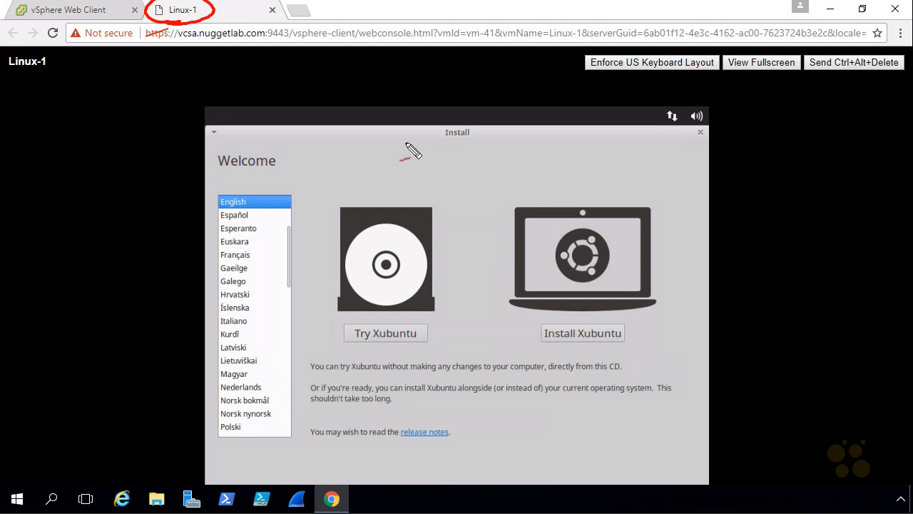
pyautogui.moveTo(71, 82)
pyautogui.mouseDown()
pyautogui.moveTo(85, 28)
pyautogui.moveTo(101, 43)
pyautogui.mouseUp()
pyautogui.moveTo(32, 20); pyautogui.dragTo(120, 14)
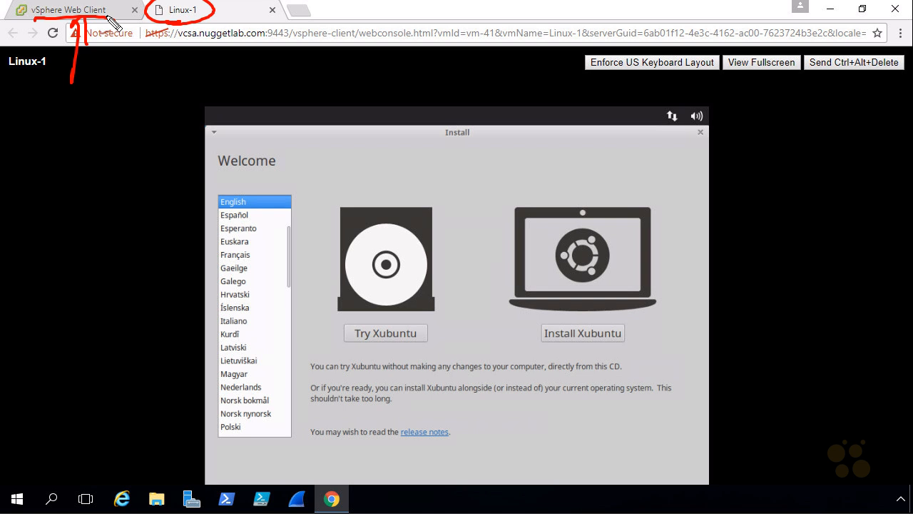
pyautogui.click(107, 12)
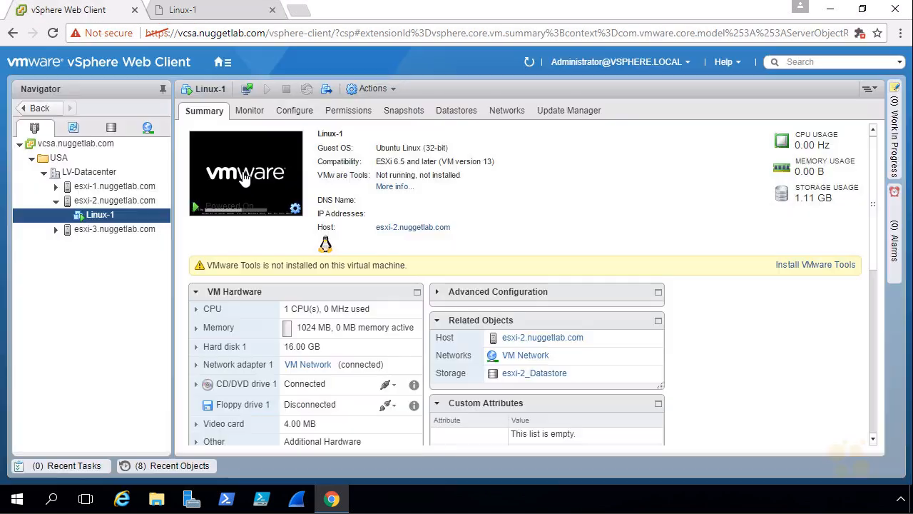
pyautogui.moveTo(289, 184)
pyautogui.mouseDown()
pyautogui.moveTo(323, 230)
pyautogui.moveTo(261, 197)
pyautogui.moveTo(293, 184)
pyautogui.mouseUp()
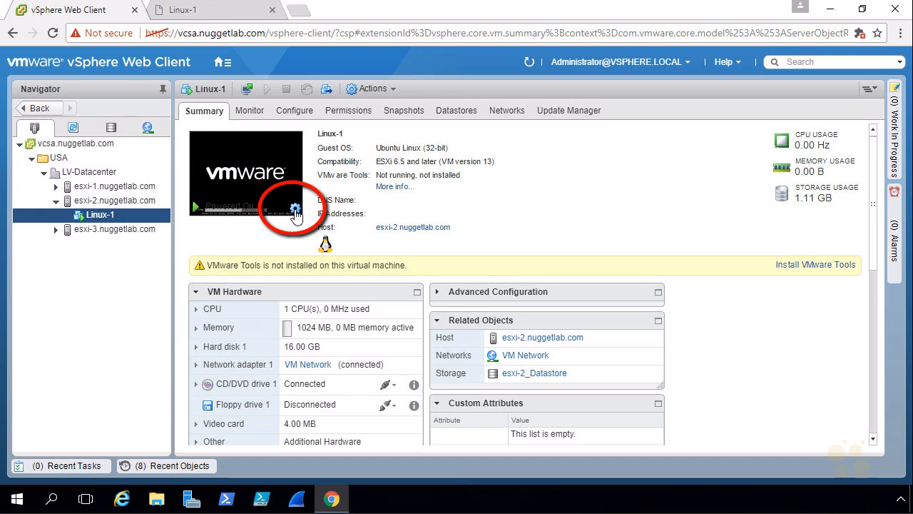
pyautogui.click(294, 209)
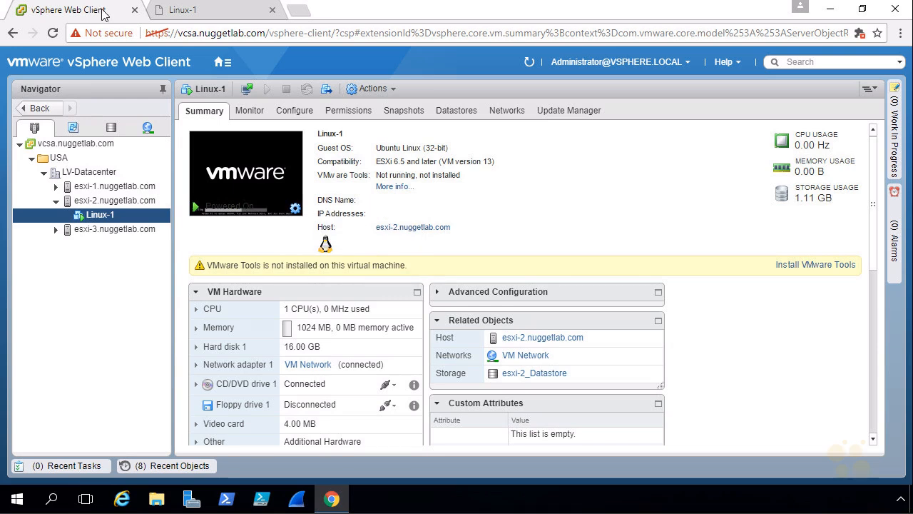
pyautogui.click(212, 14)
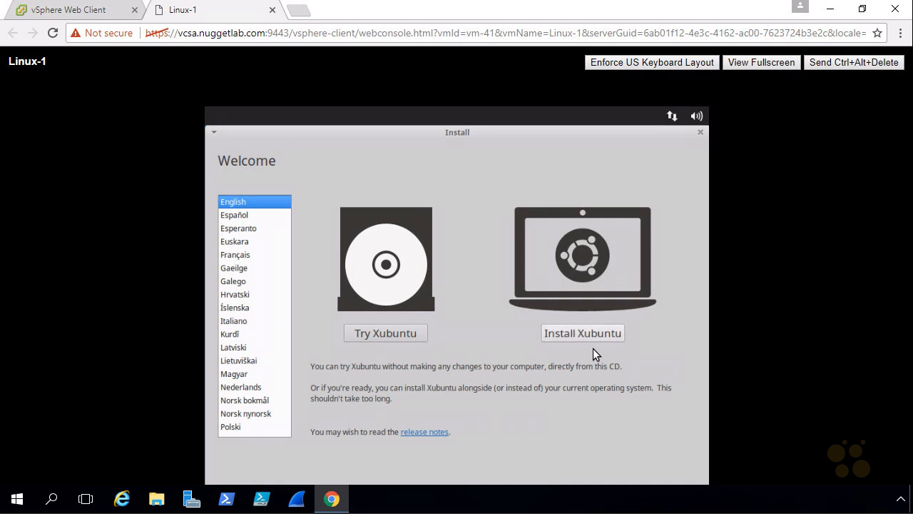
# Start the Xubuntu installation using Erase disk and install Xubuntu, confirming the disk changes
pyautogui.click(601, 336)
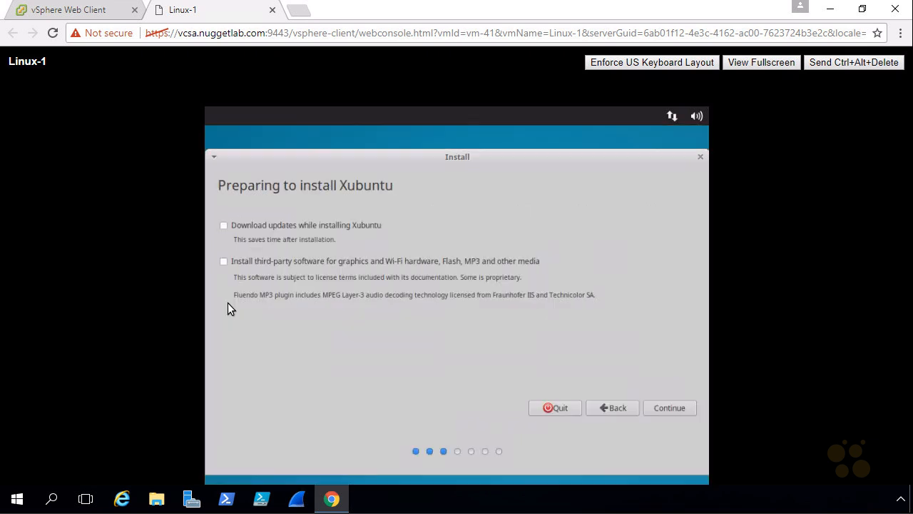
pyautogui.click(669, 410)
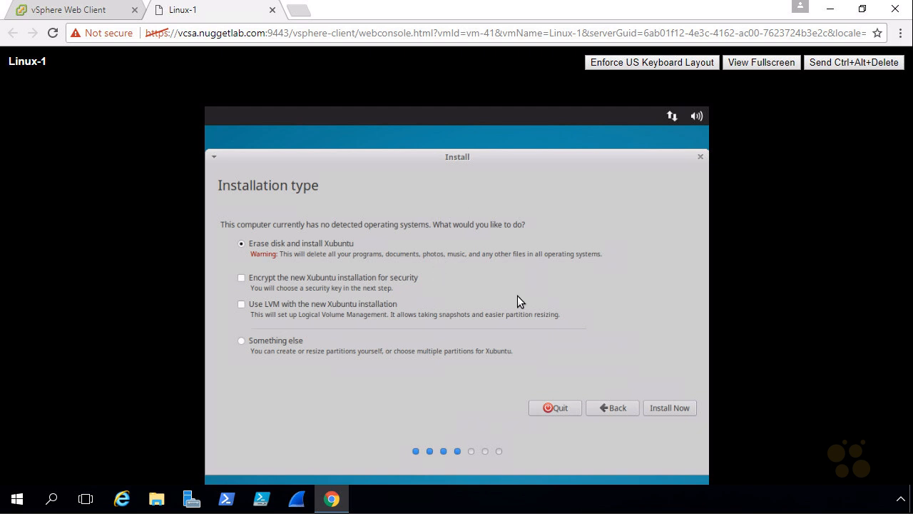
pyautogui.click(669, 408)
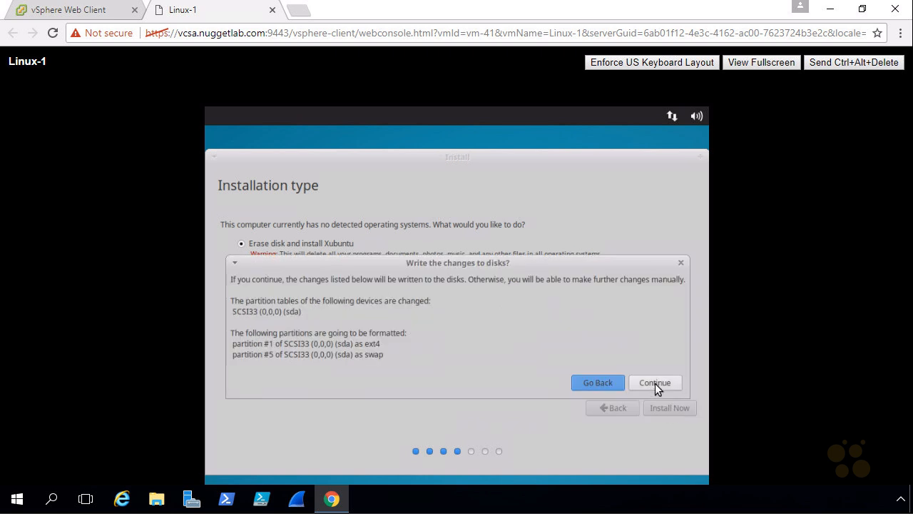
pyautogui.click(655, 384)
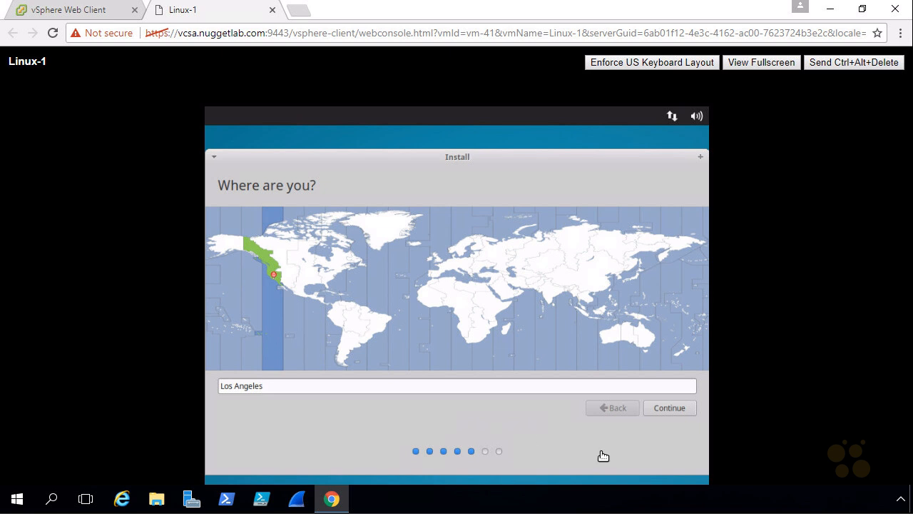
# Accept Los Angeles as the location and English (US) as the keyboard layout
pyautogui.click(668, 409)
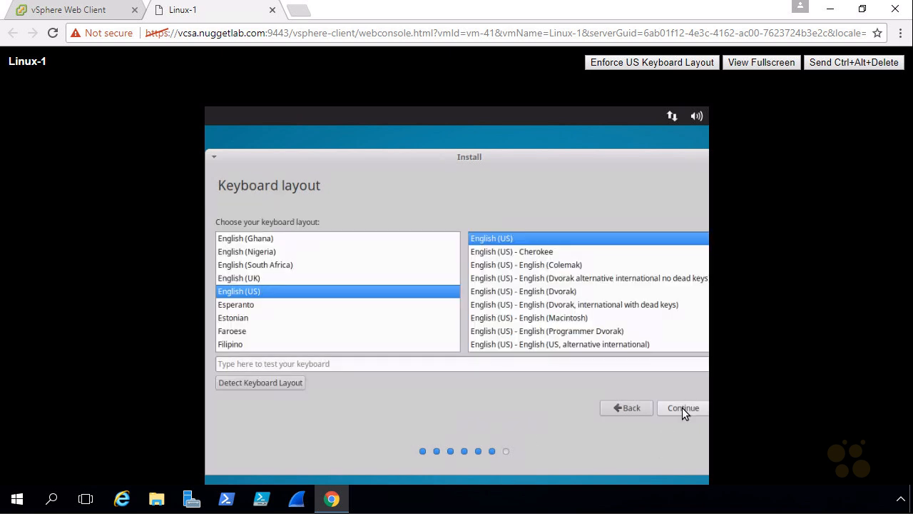
pyautogui.click(683, 408)
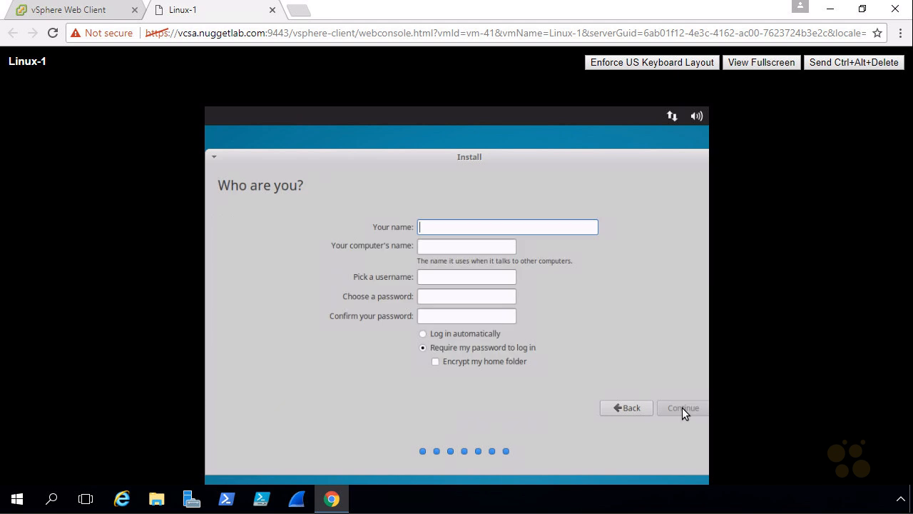
# Fill in the Who are you? form with the user's name and a password, choosing to log in automatically, and continue
pyautogui.write('bob')
pyautogui.press('Tab')
pyautogui.press('Tab')
pyautogui.press('Tab')
pyautogui.press('Tab')
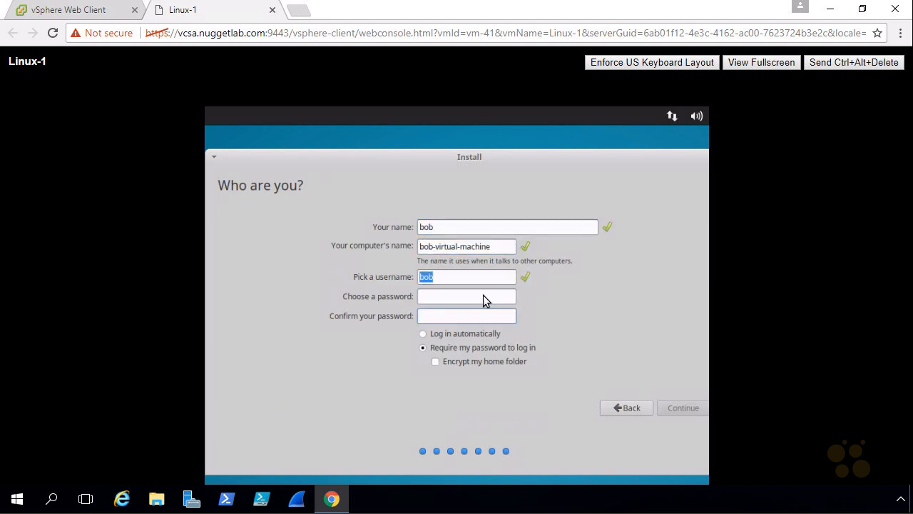
pyautogui.click(452, 298)
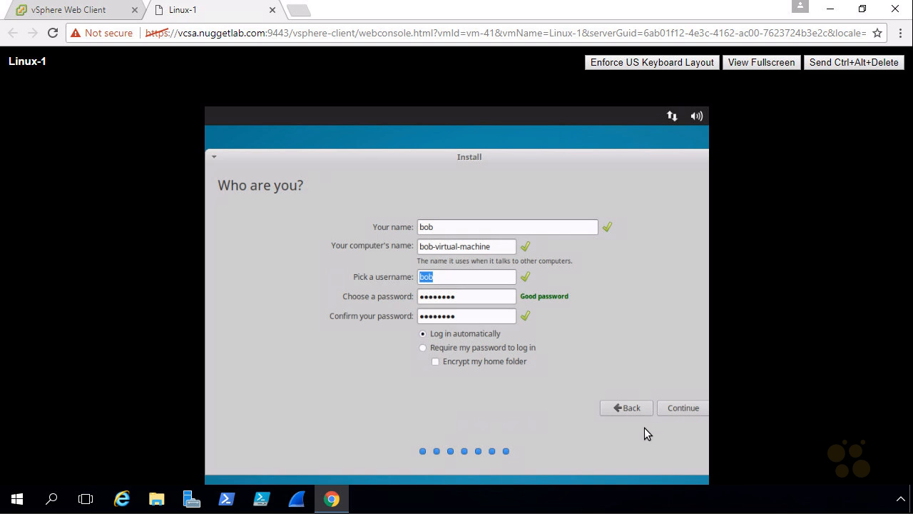
pyautogui.click(678, 408)
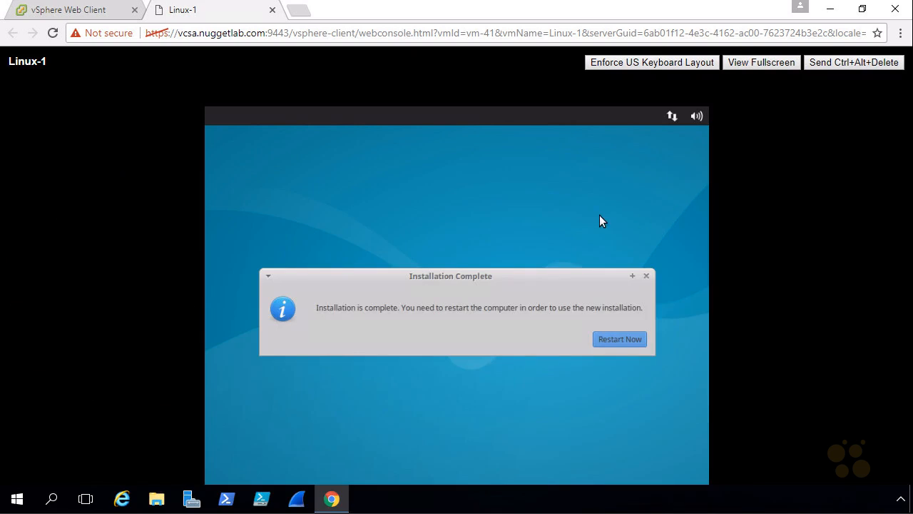
# Restart the virtual machine to finish the installation, confirming the installation medium is removed
pyautogui.click(622, 340)
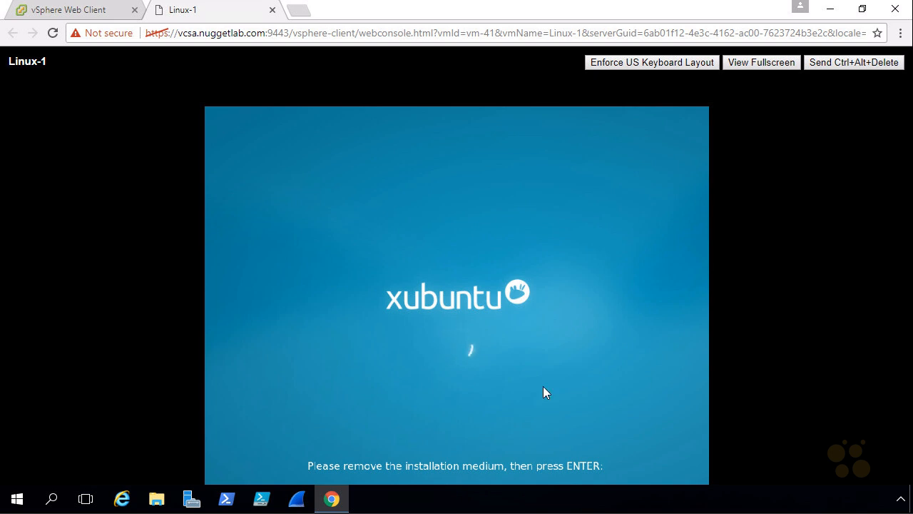
pyautogui.press('Return')
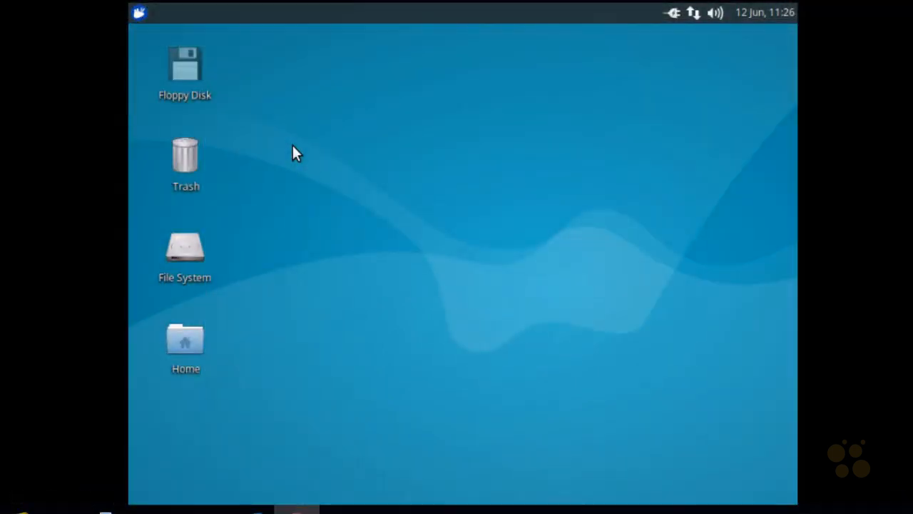
# Open Desktop settings and set the wallpaper to the snowy mountain image, then close the dialog
pyautogui.click(140, 14)
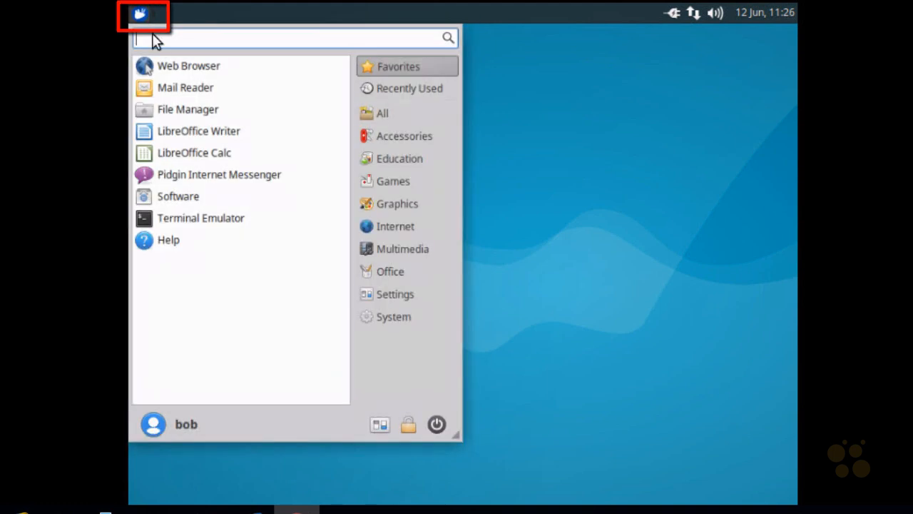
pyautogui.click(400, 297)
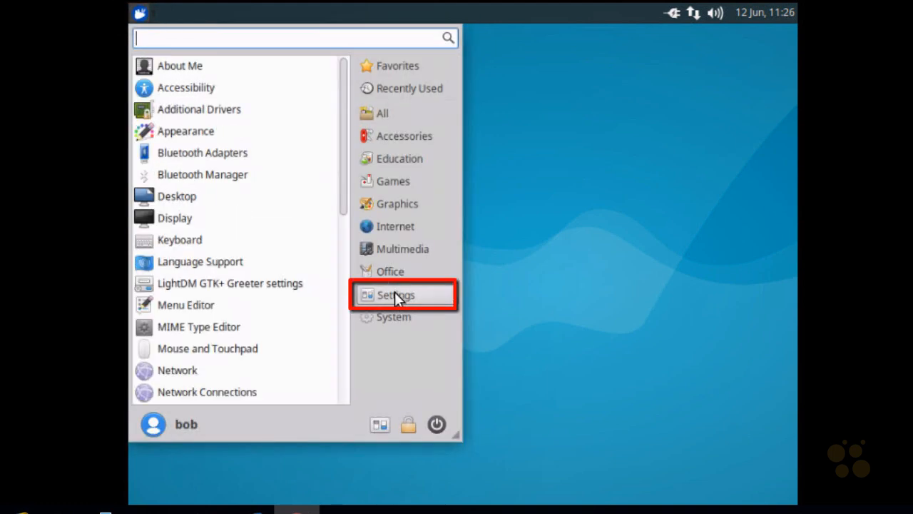
pyautogui.click(206, 200)
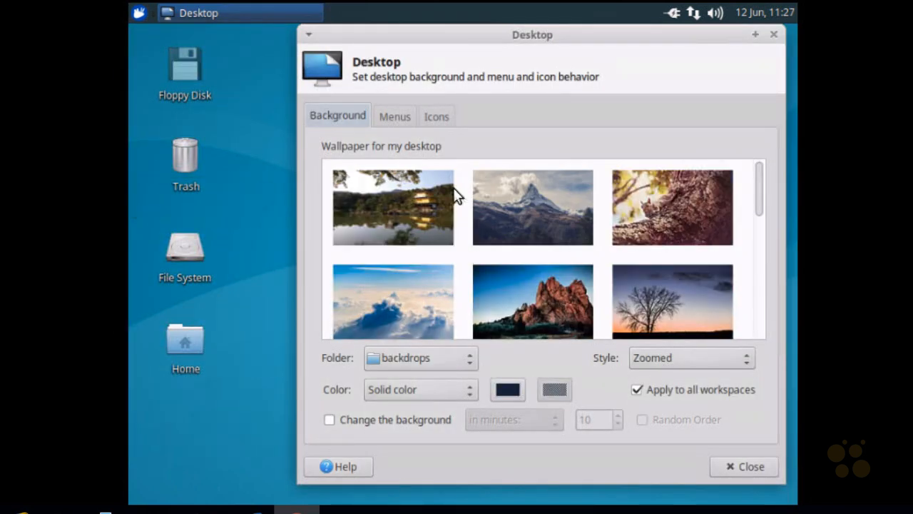
pyautogui.click(538, 204)
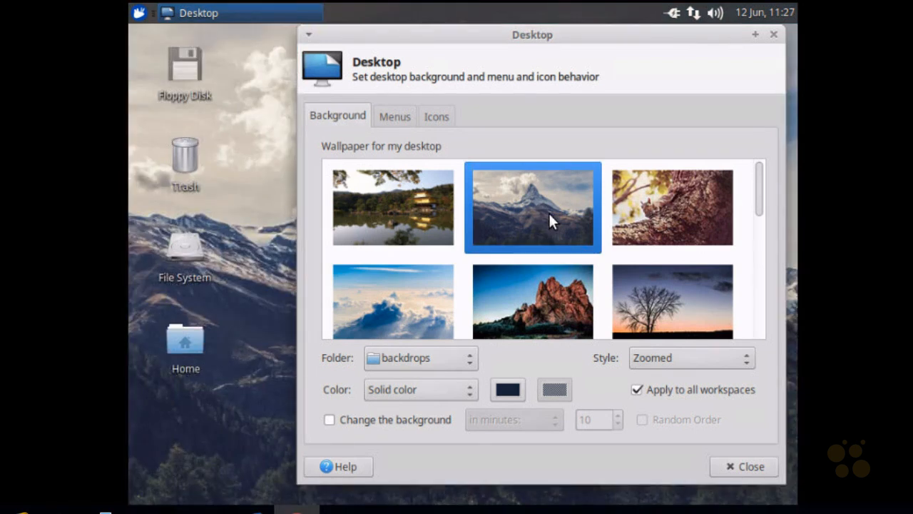
pyautogui.click(742, 467)
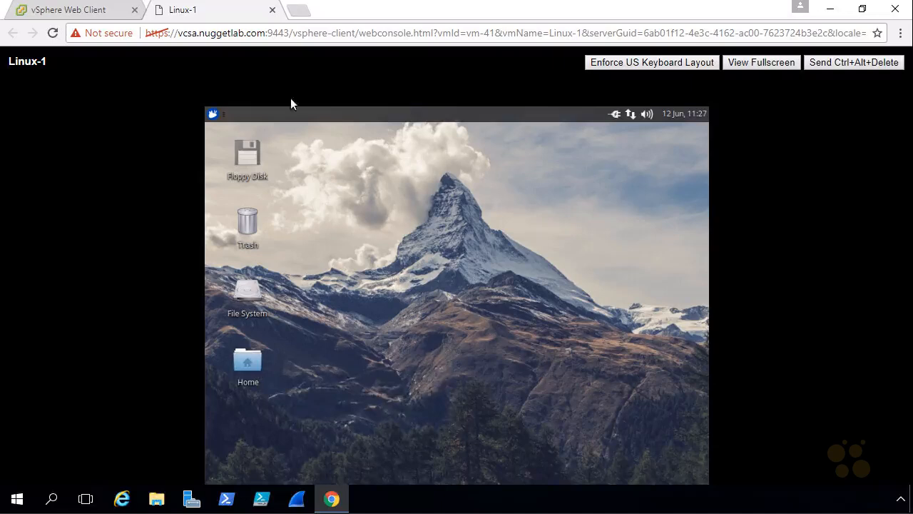
# Switch to the vSphere Web Client tab and mount the VMware Tools installer disk on Linux-1
pyautogui.click(90, 15)
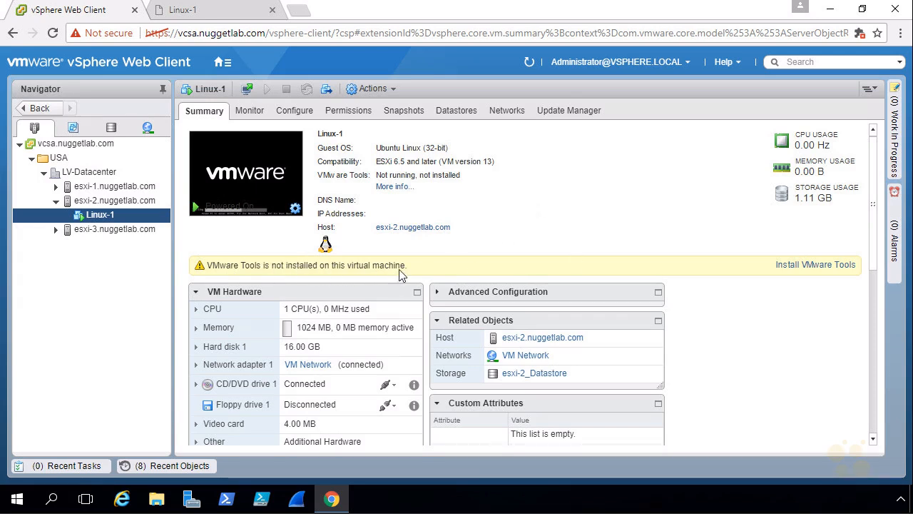
pyautogui.click(812, 267)
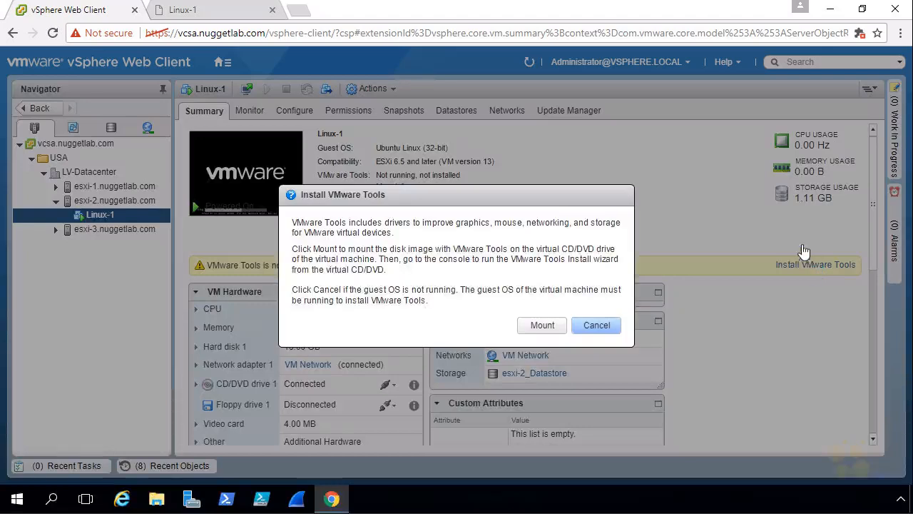
pyautogui.click(555, 326)
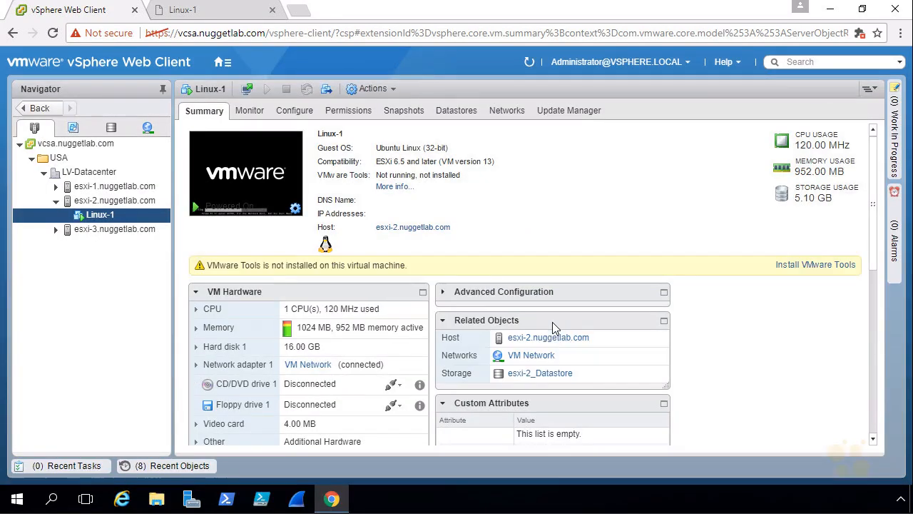
# Open the VMware Tools disc in the Linux-1 console and extract VMwareTools-10.1.0-4449150.tar.gz to the Desktop
pyautogui.click(229, 18)
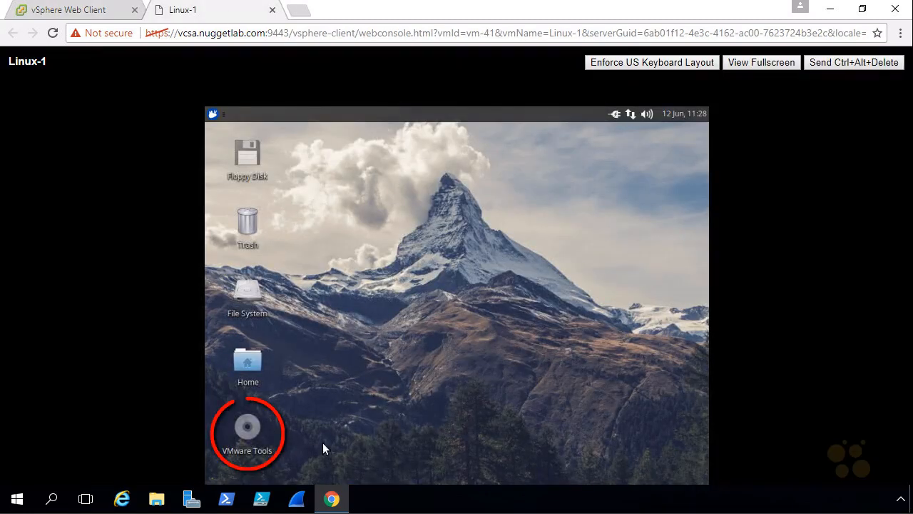
pyautogui.doubleClick(247, 437)
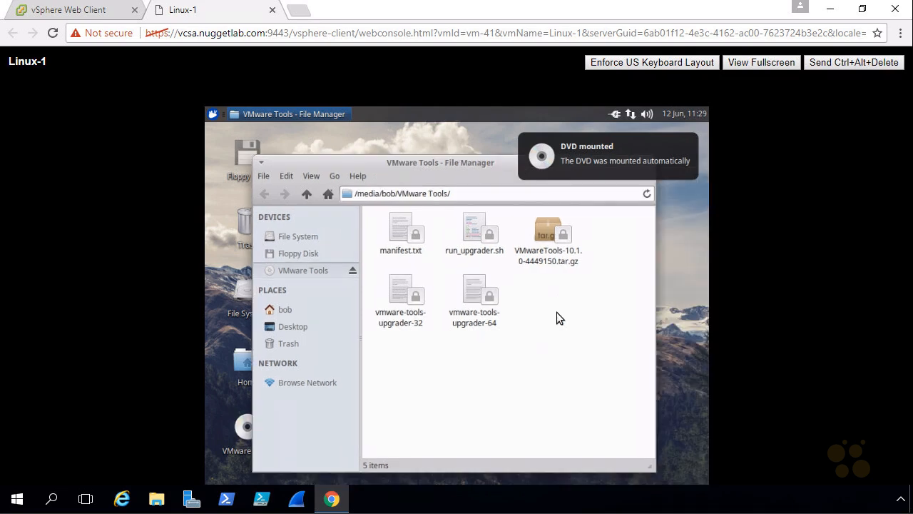
pyautogui.rightClick(548, 233)
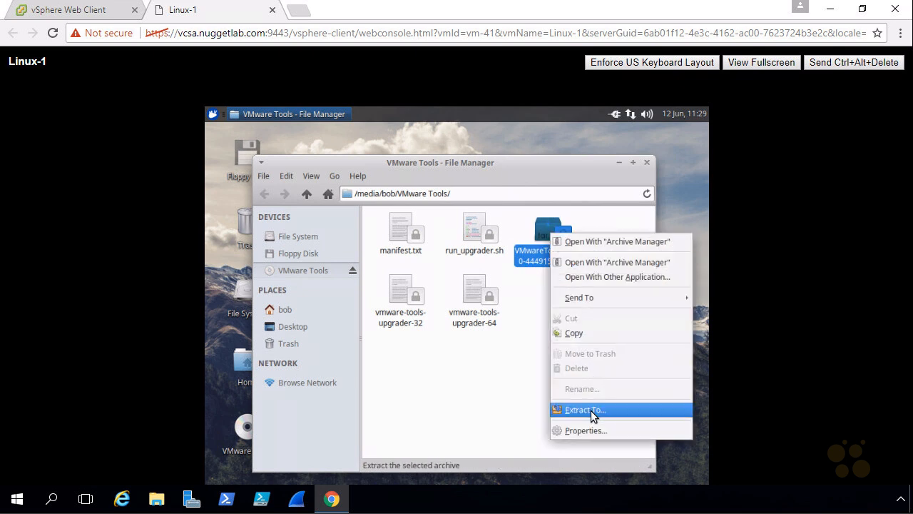
pyautogui.click(590, 410)
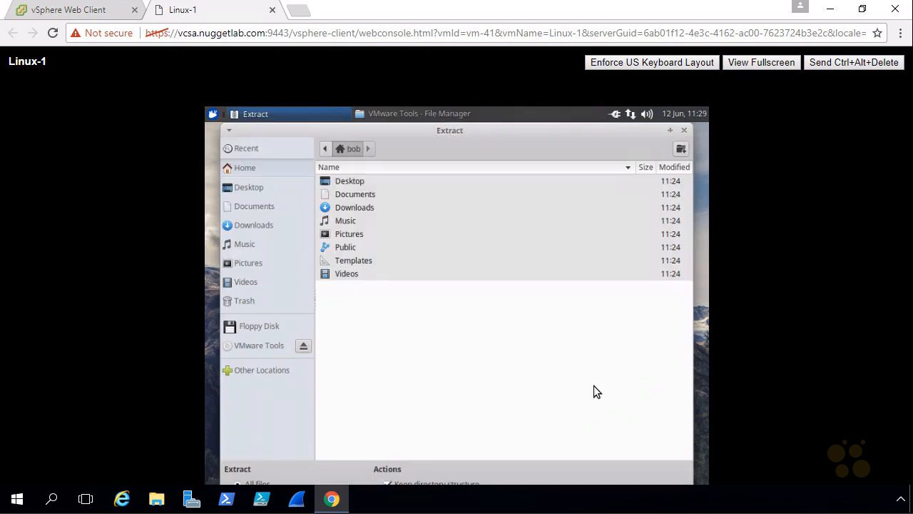
pyautogui.doubleClick(353, 183)
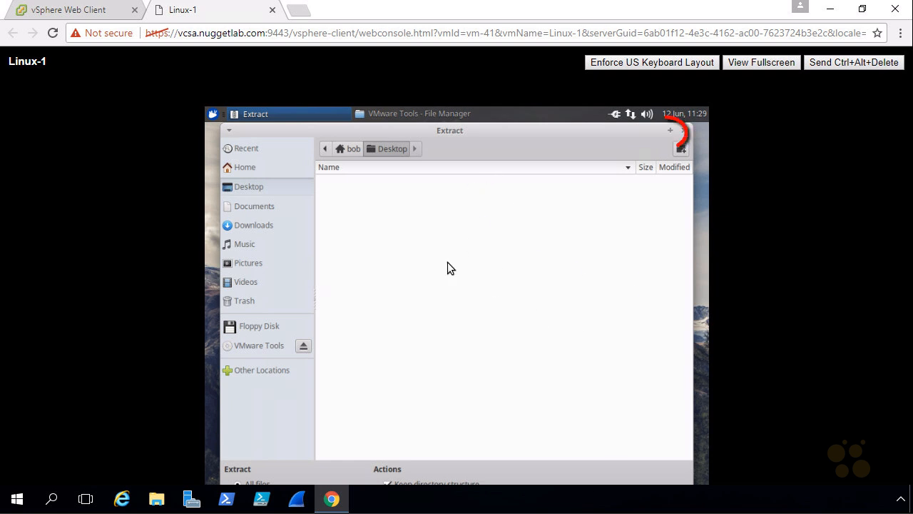
pyautogui.click(670, 130)
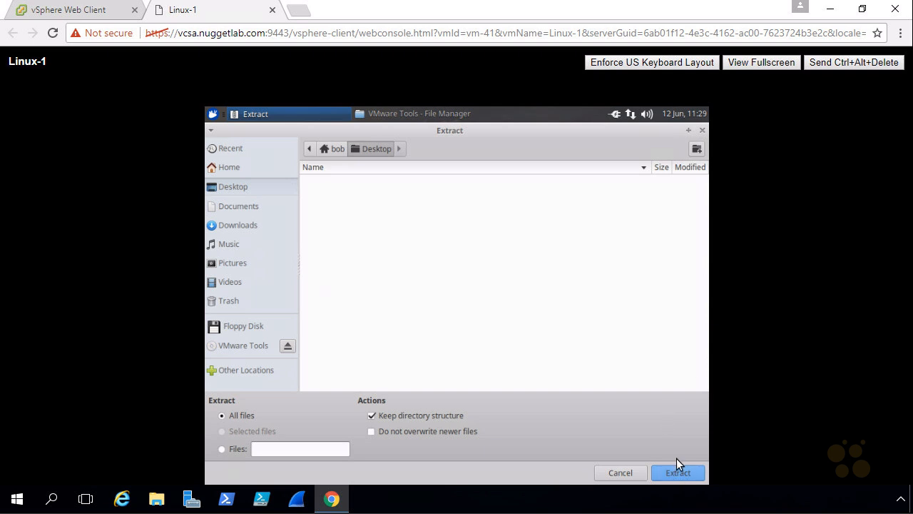
pyautogui.click(680, 473)
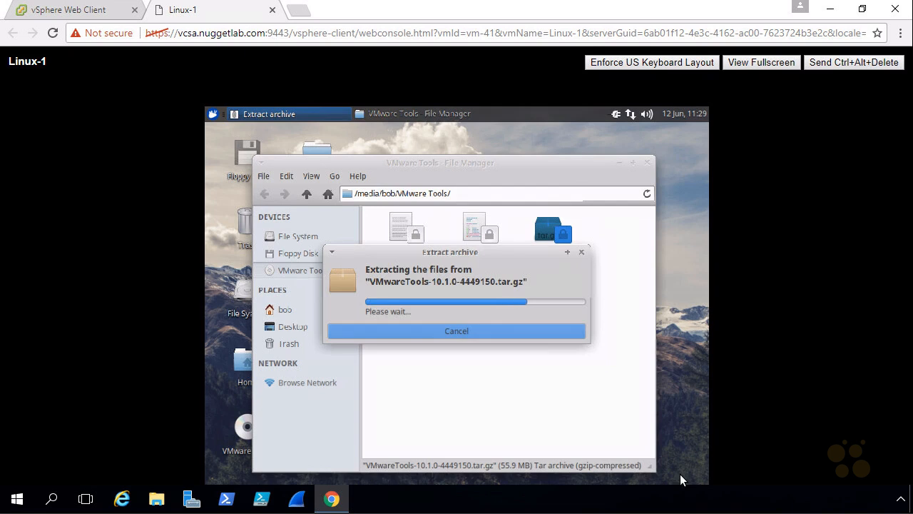
pyautogui.click(619, 162)
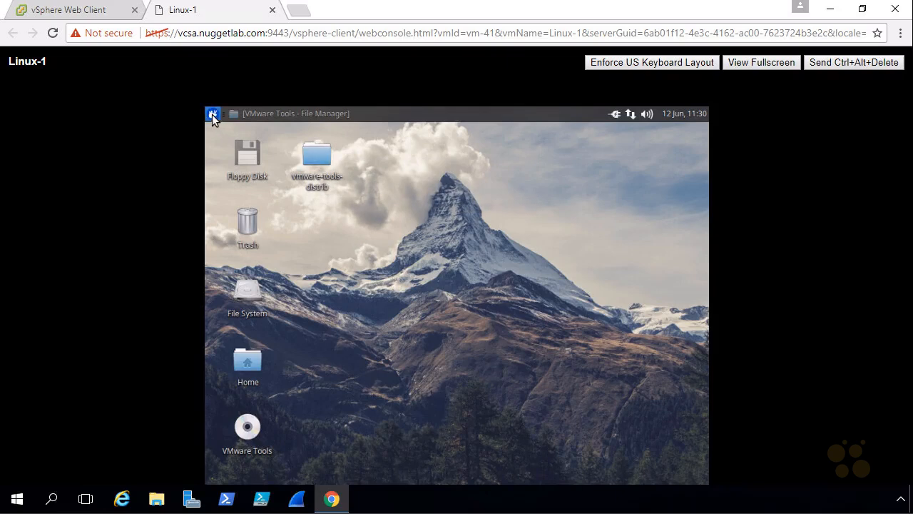
# Open Terminal Emulator and set its font to DejaVu Sans Mono Book size 12 in Terminal Preferences
pyautogui.click(212, 114)
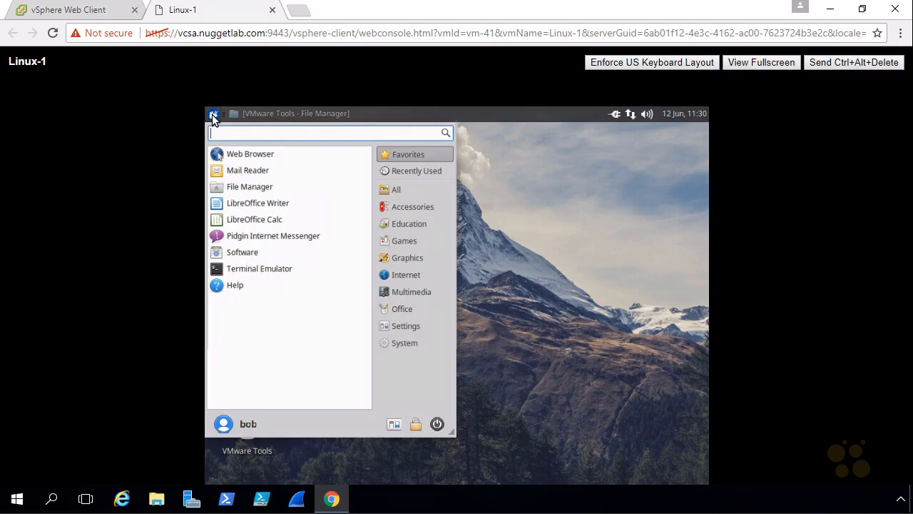
pyautogui.click(266, 276)
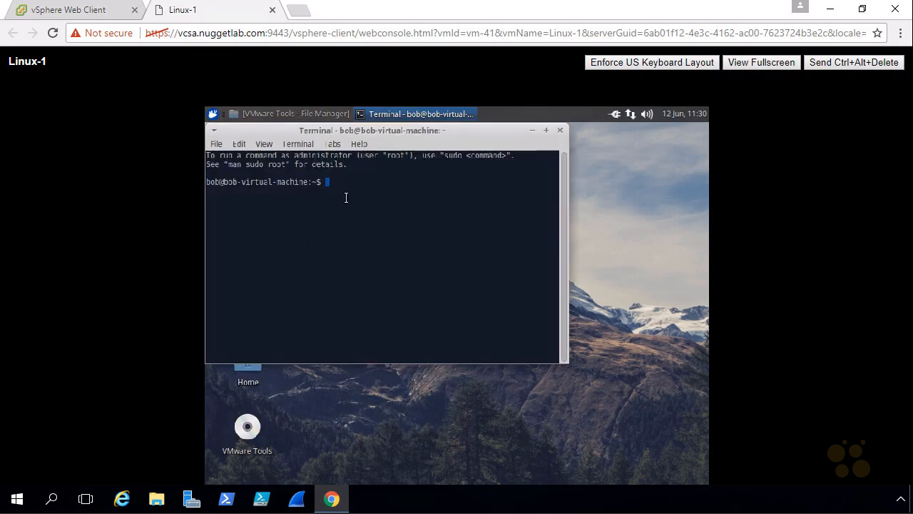
pyautogui.click(239, 144)
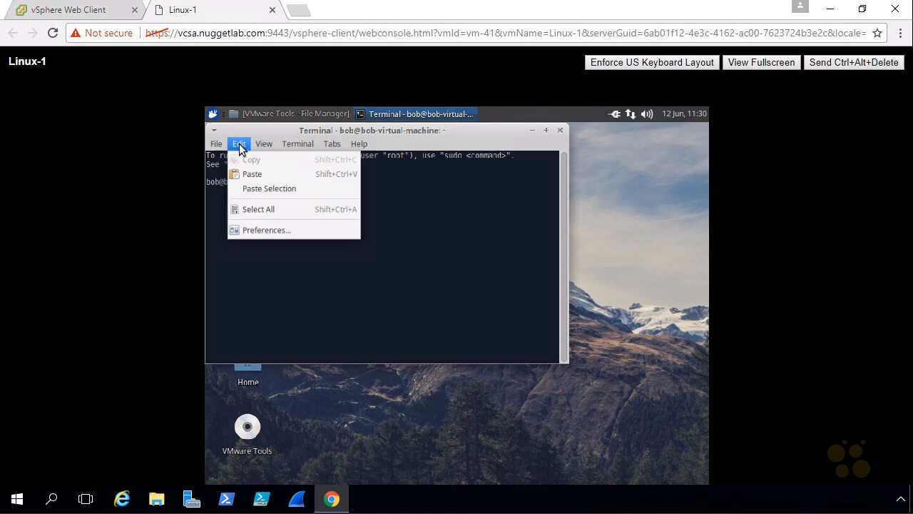
pyautogui.click(257, 231)
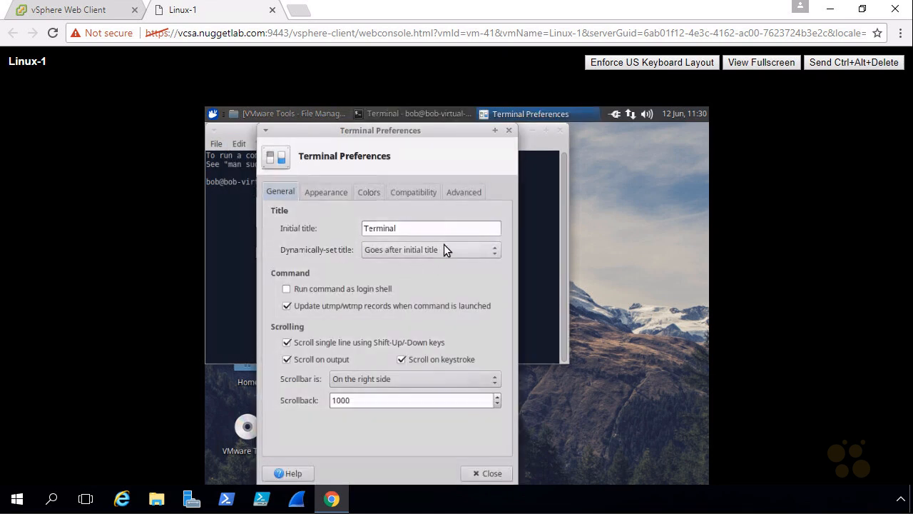
pyautogui.click(327, 194)
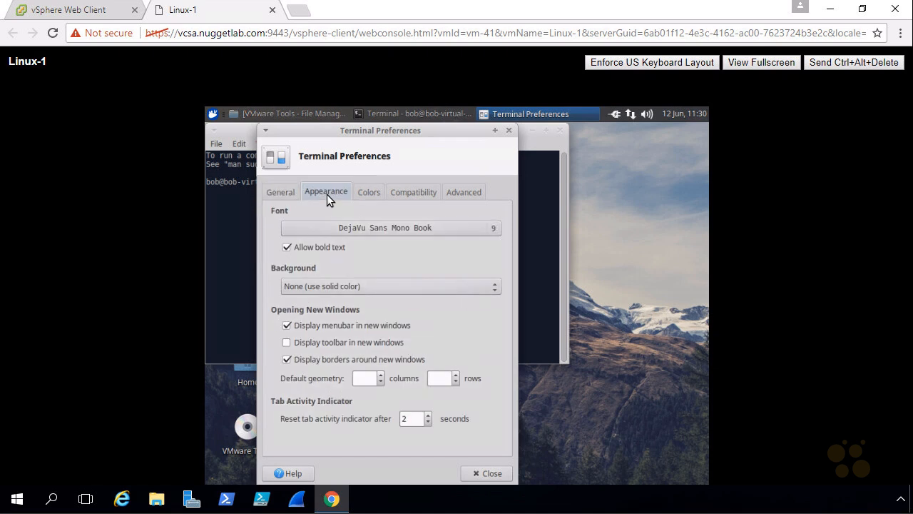
pyautogui.click(474, 228)
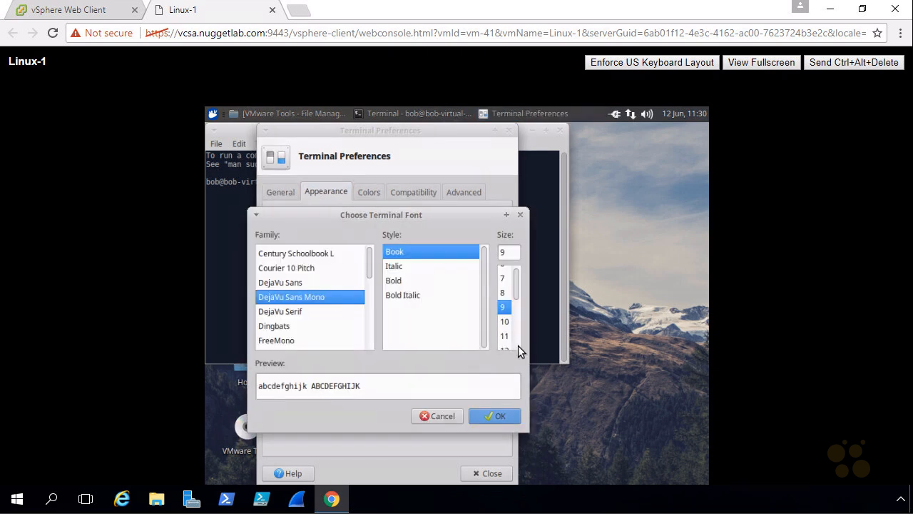
pyautogui.click(506, 348)
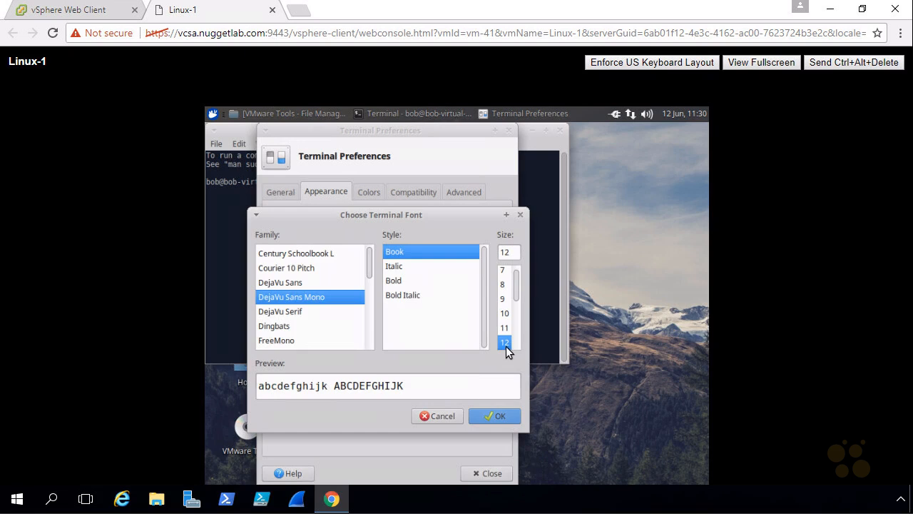
pyautogui.click(498, 418)
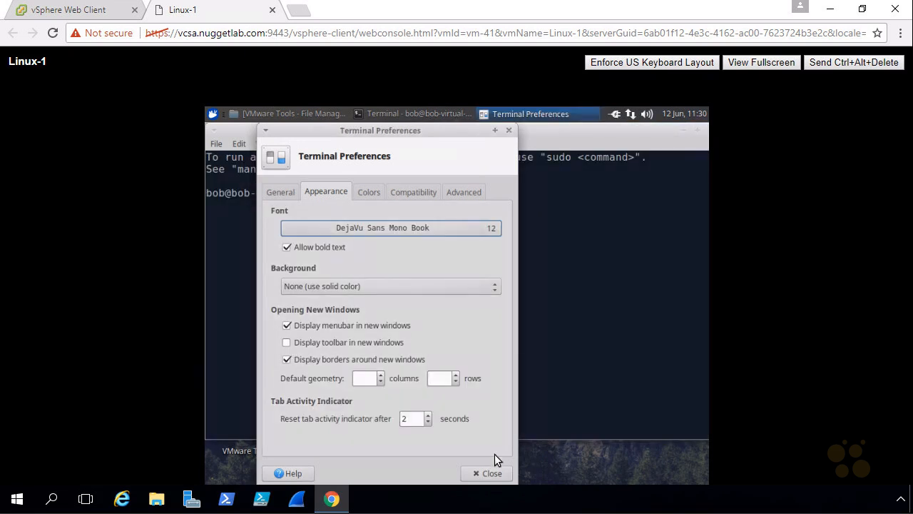
pyautogui.click(491, 471)
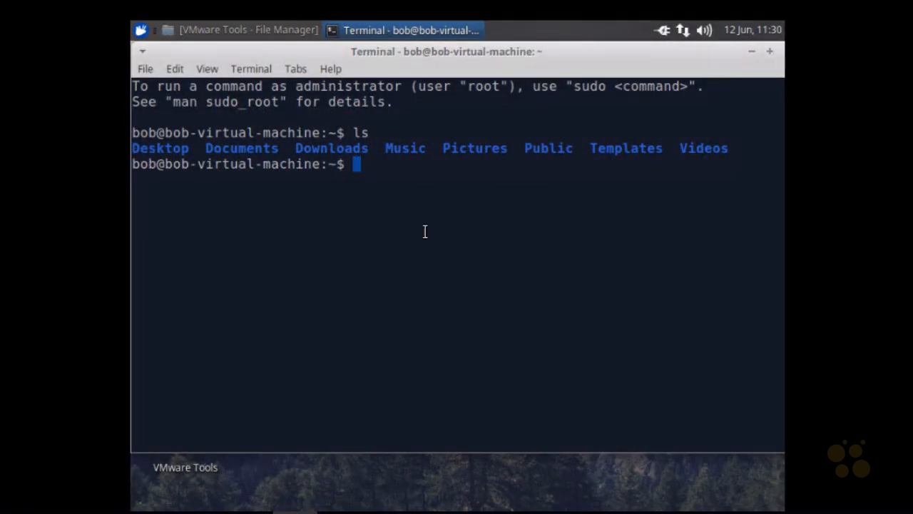
# Change into the Desktop directory in the terminal and list its contents
pyautogui.write('cd Des')
pyautogui.press('Tab')
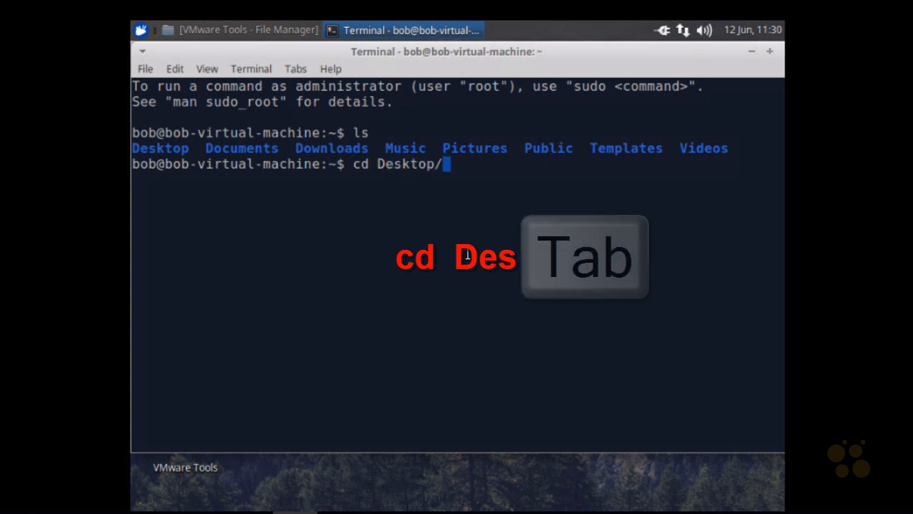
pyautogui.press('Return')
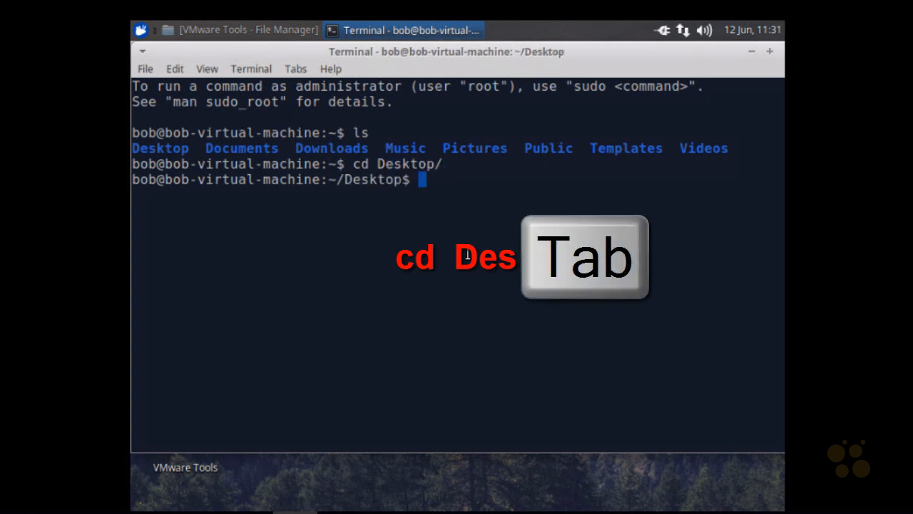
pyautogui.write('ls')
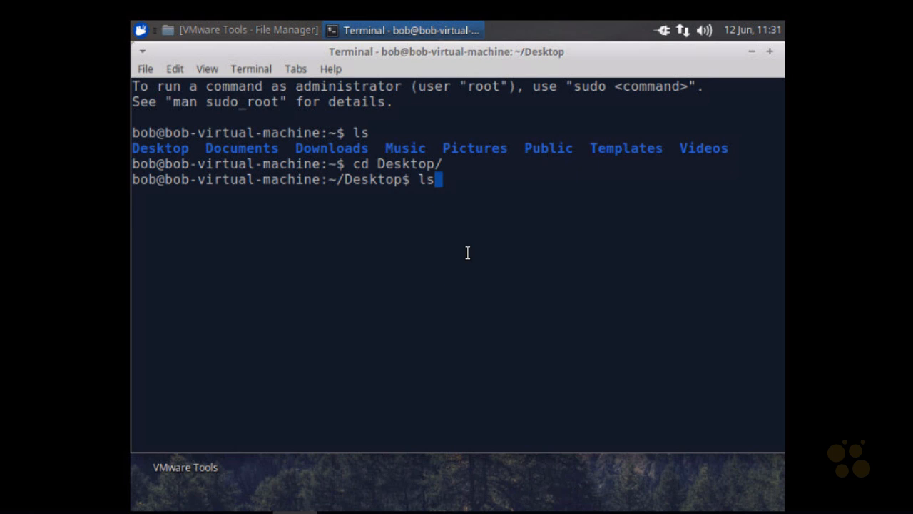
pyautogui.press('Return')
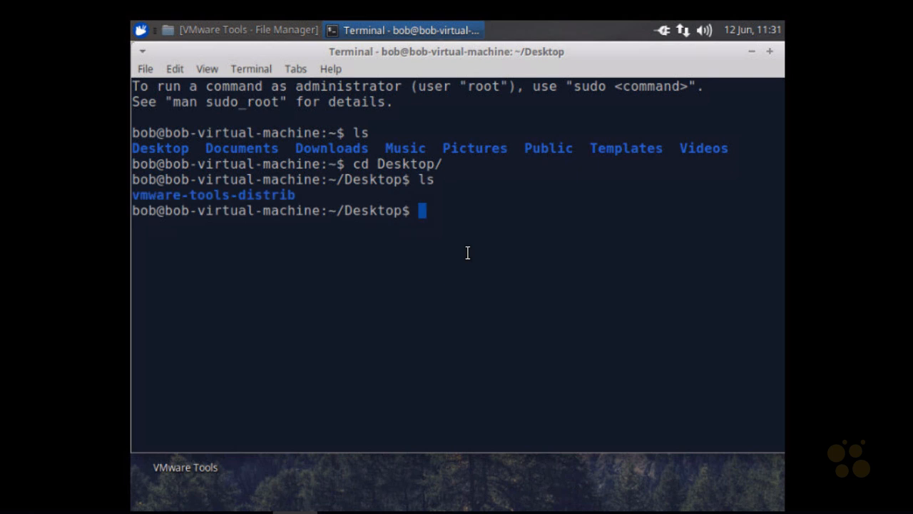
# Change into the vmware-tools-distrib directory, list its files, and select the vmware-install.pl file name
pyautogui.write('cd vmw')
pyautogui.press('Tab')
pyautogui.press('Return')
pyautogui.write('ls')
pyautogui.press('Return')
pyautogui.moveTo(625, 243); pyautogui.dragTo(763, 244)
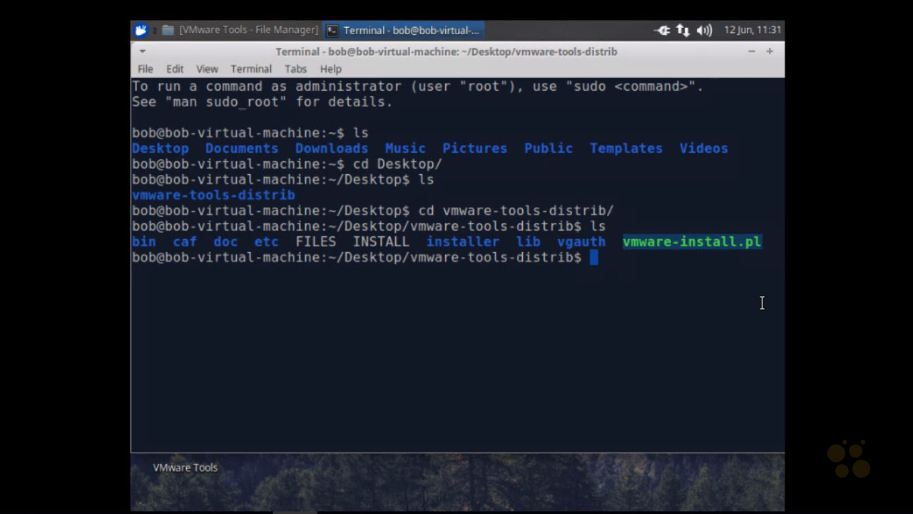
# Run sudo ./vmware-install.pl -d from the vmware-tools-distrib directory and enter the account password at the sudo prompt
pyautogui.write('sudo ./')
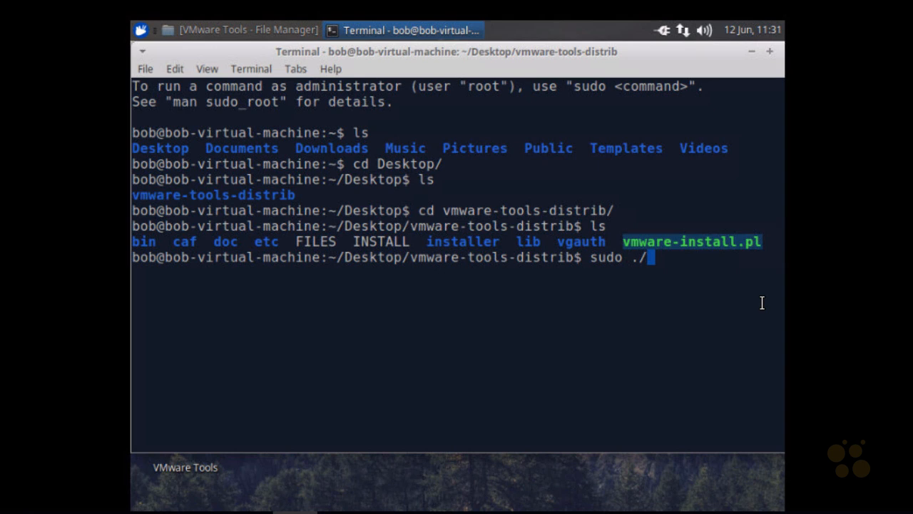
pyautogui.write('vmw')
pyautogui.press('Tab')
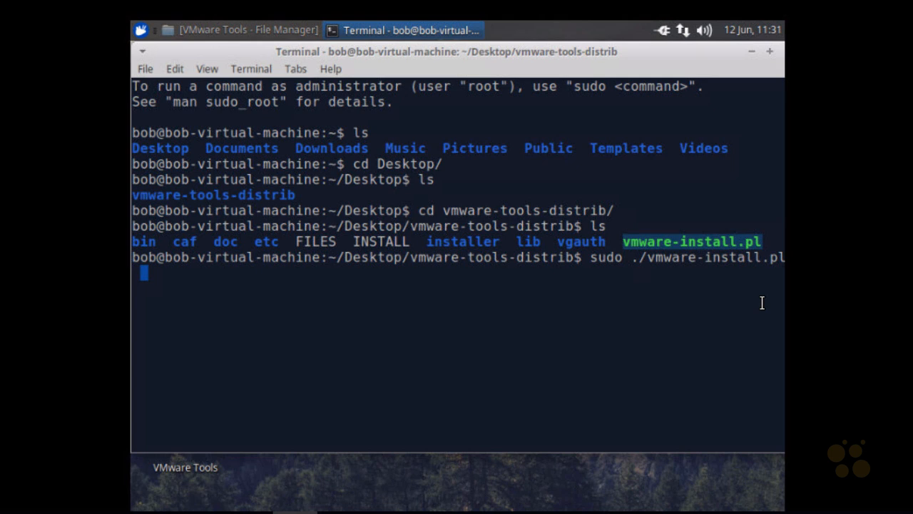
pyautogui.write('-d')
pyautogui.press('Return')
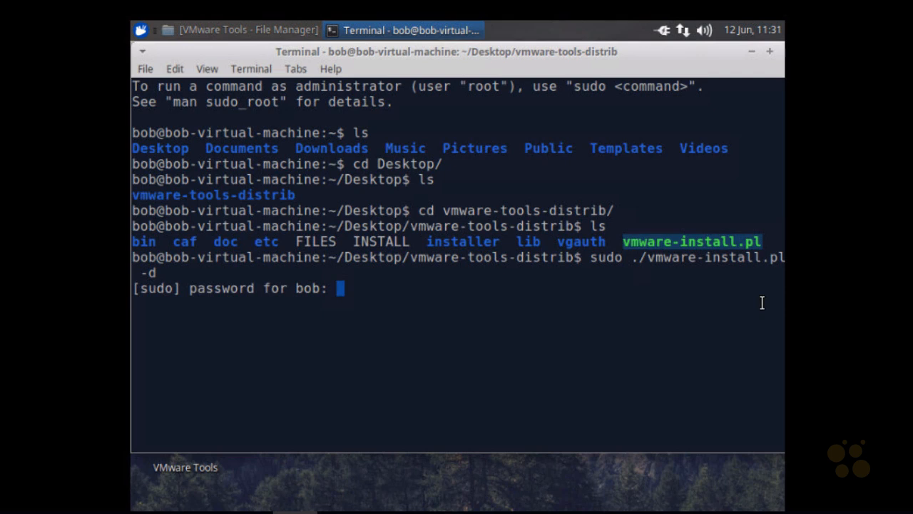
pyautogui.press('Return')
pyautogui.click(155, 262)
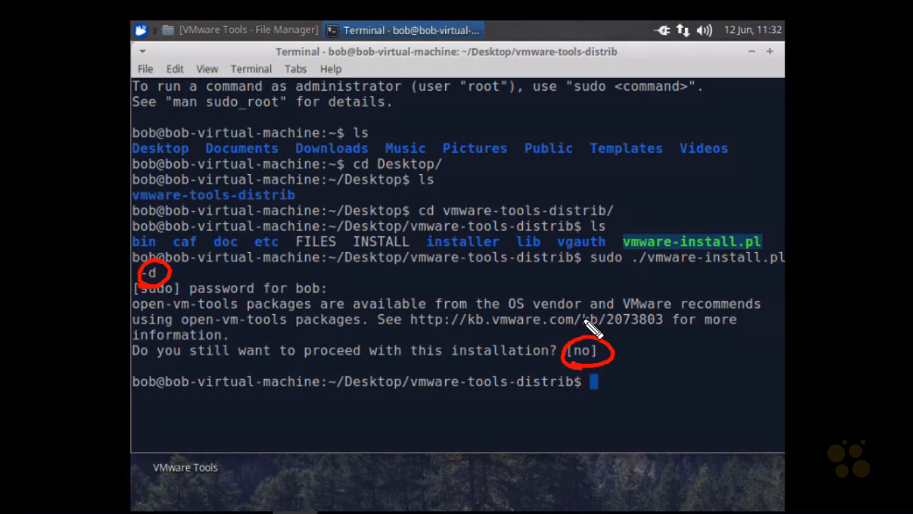
pyautogui.moveTo(425, 330); pyautogui.dragTo(672, 334)
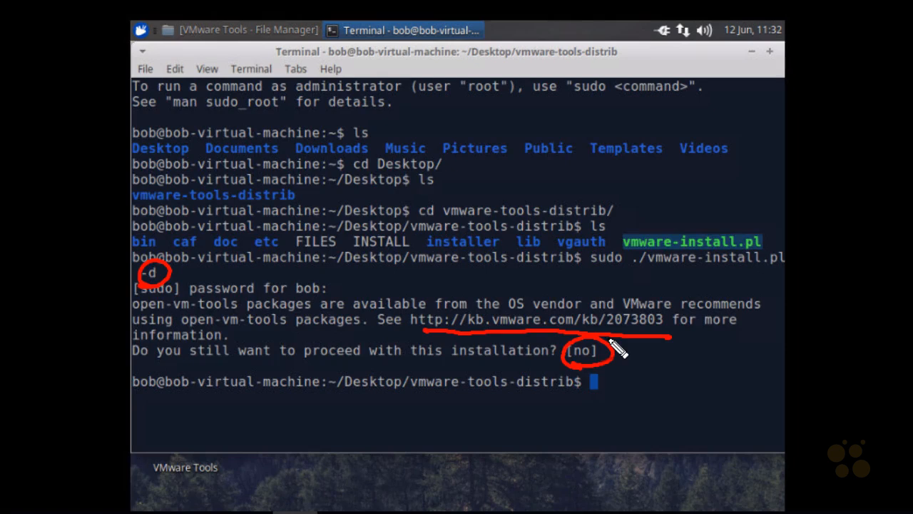
pyautogui.press('Escape')
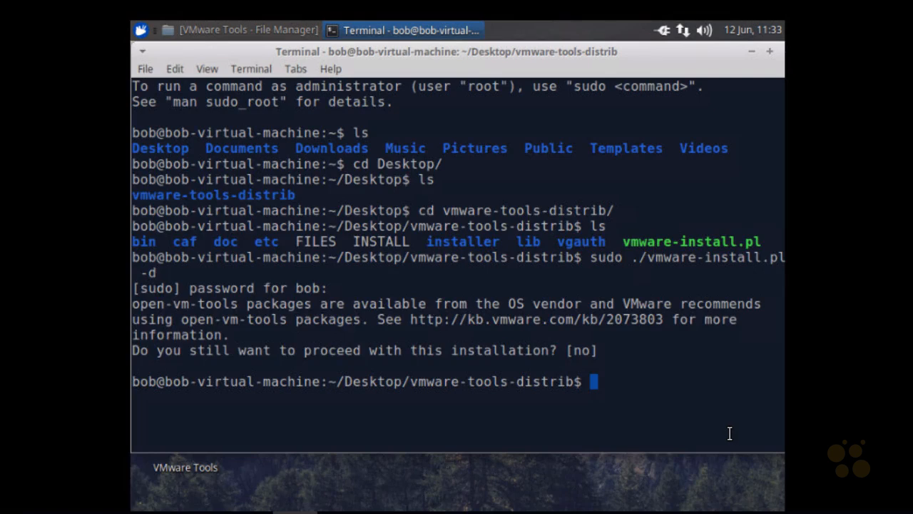
# Rerun the vmware-install.pl command without the -d option and answer yes to proceeding with the installation
pyautogui.press('Up')
pyautogui.press('Return')
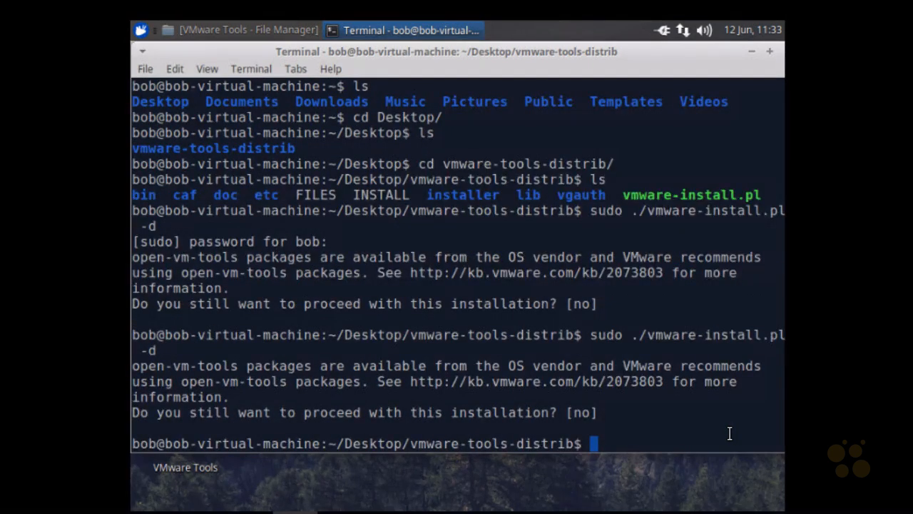
pyautogui.press('Up')
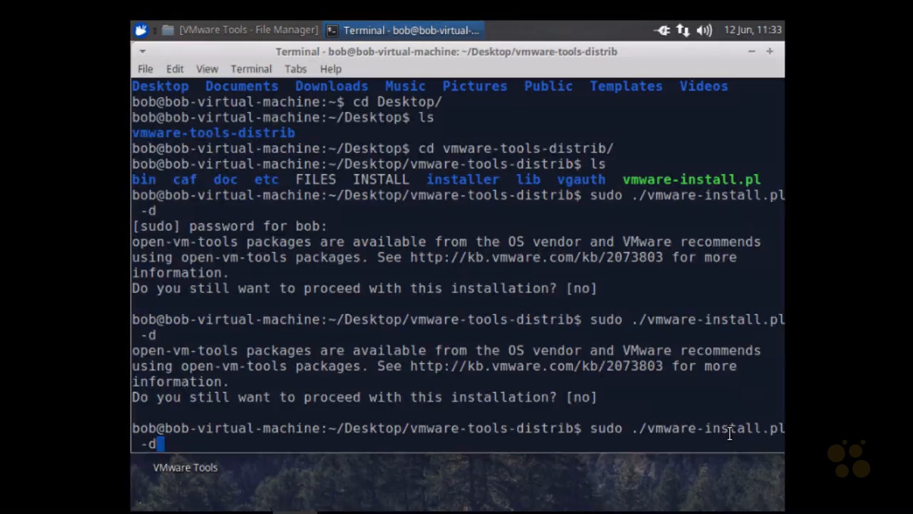
pyautogui.press('Return')
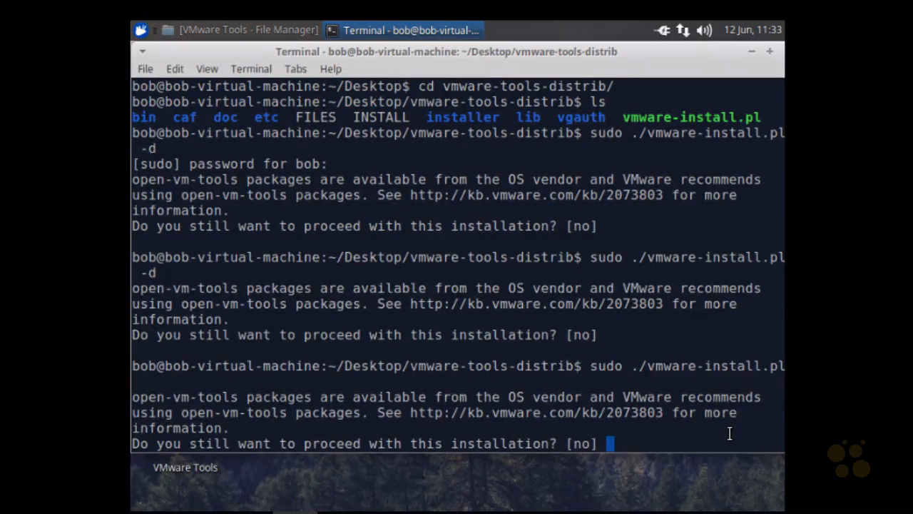
pyautogui.write('yes')
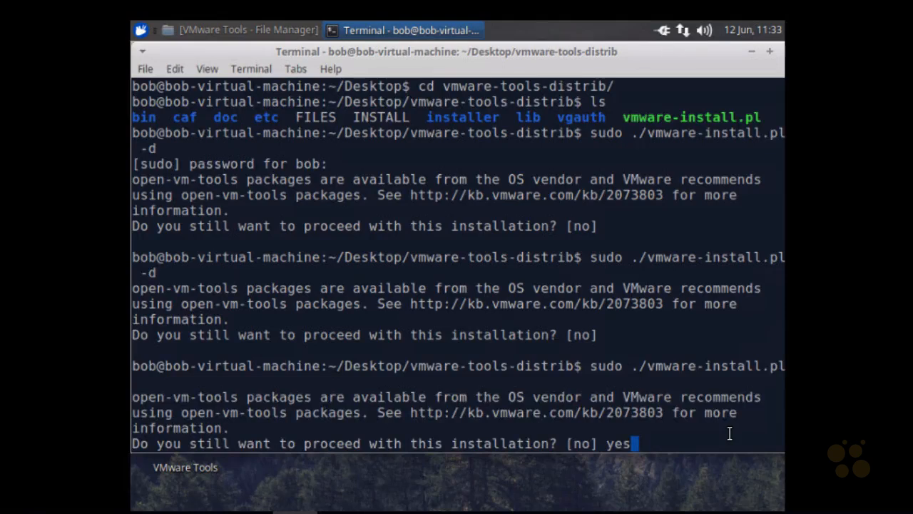
# Accept the default directories and answers at all remaining VMware Tools installer prompts
pyautogui.press('Return')
pyautogui.press('Return')
pyautogui.press('Return')
pyautogui.press('Return')
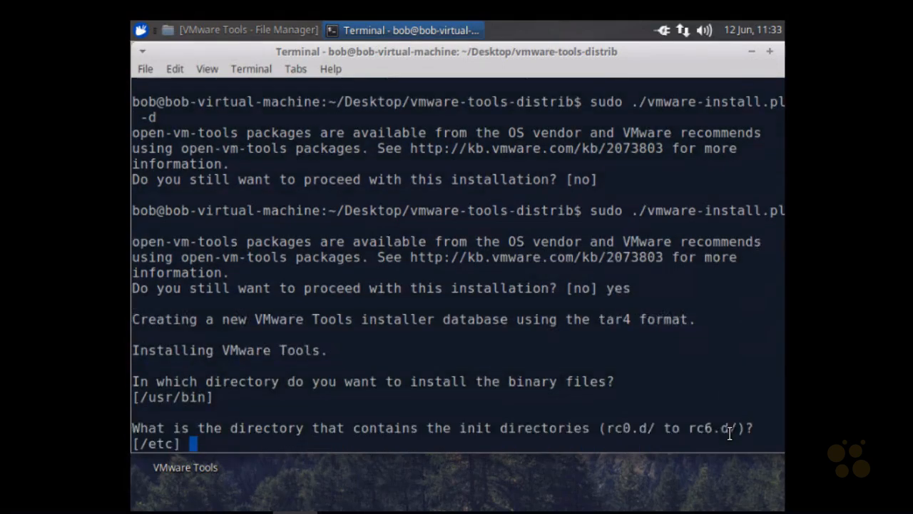
pyautogui.press('Return')
pyautogui.press('Return')
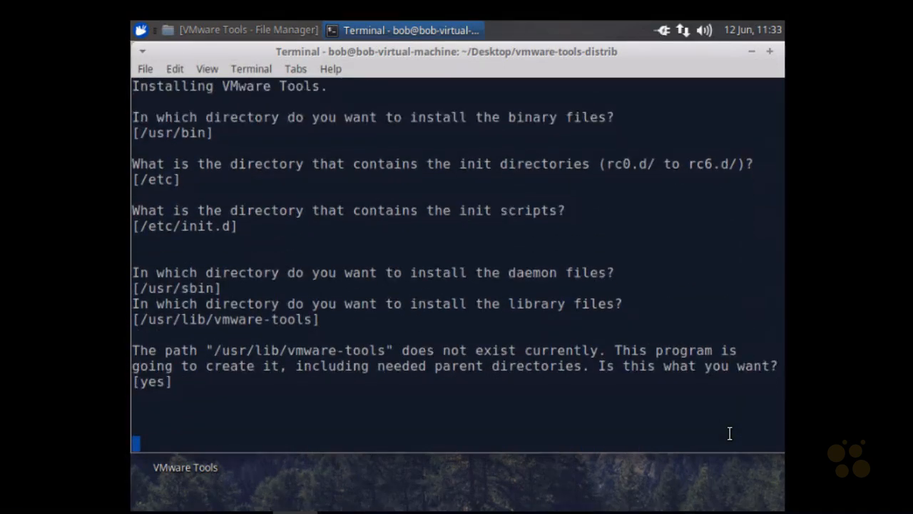
pyautogui.press('Return')
pyautogui.press('Return')
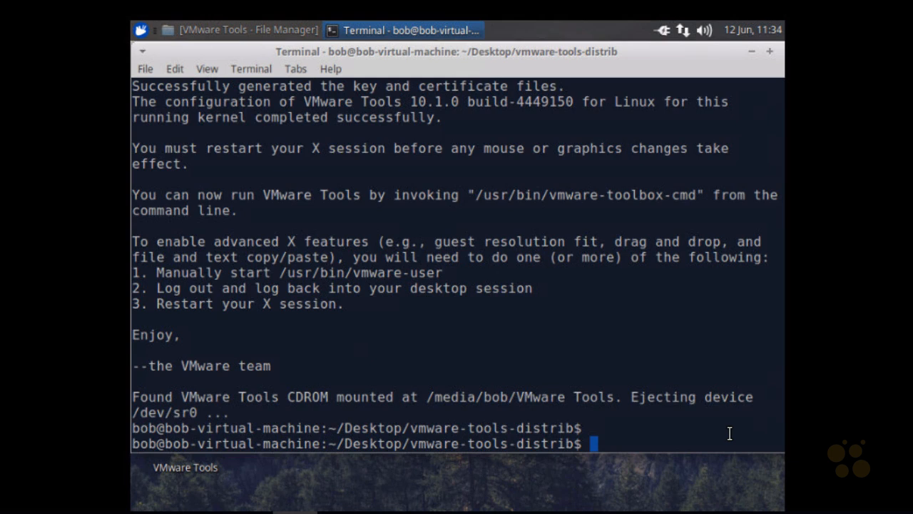
# Clear the terminal, start sudo apt-get install open-vm-tools, and decline at the continue confirmation
pyautogui.hotkey('ctrl', 'l')
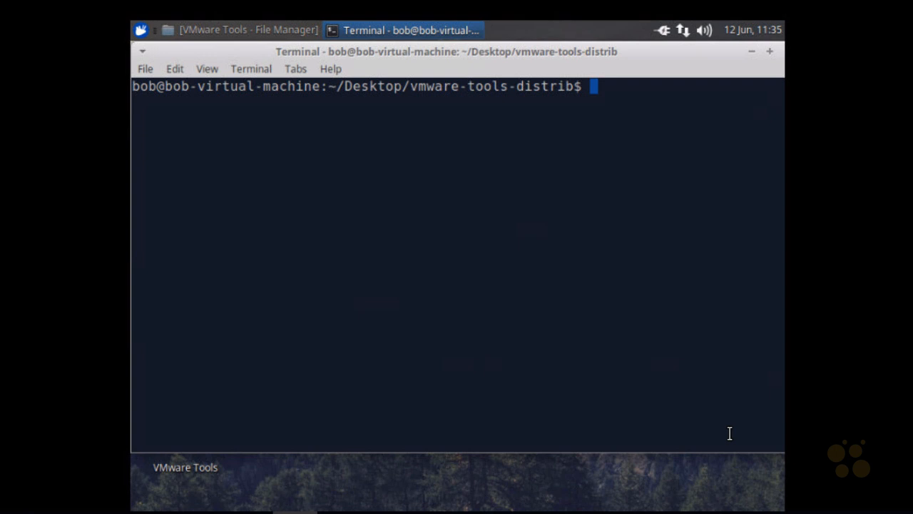
pyautogui.write('sudo apt-g')
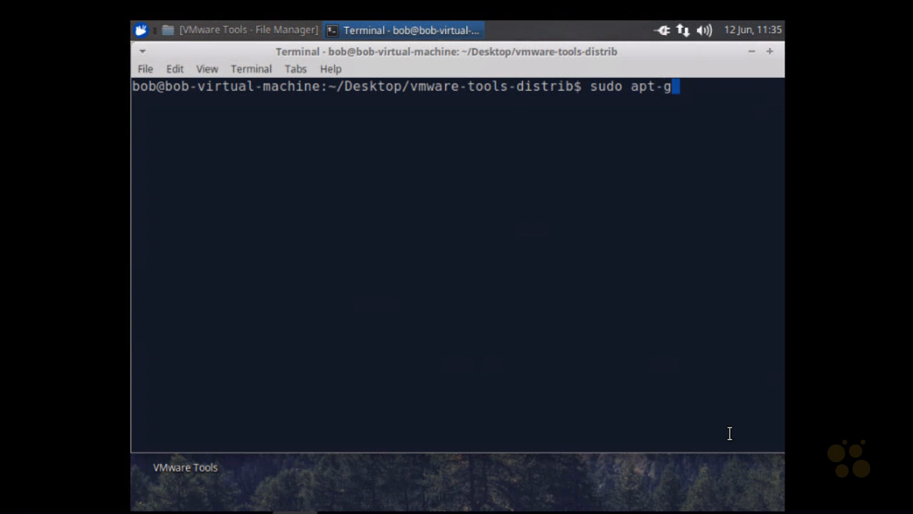
pyautogui.write('et inst')
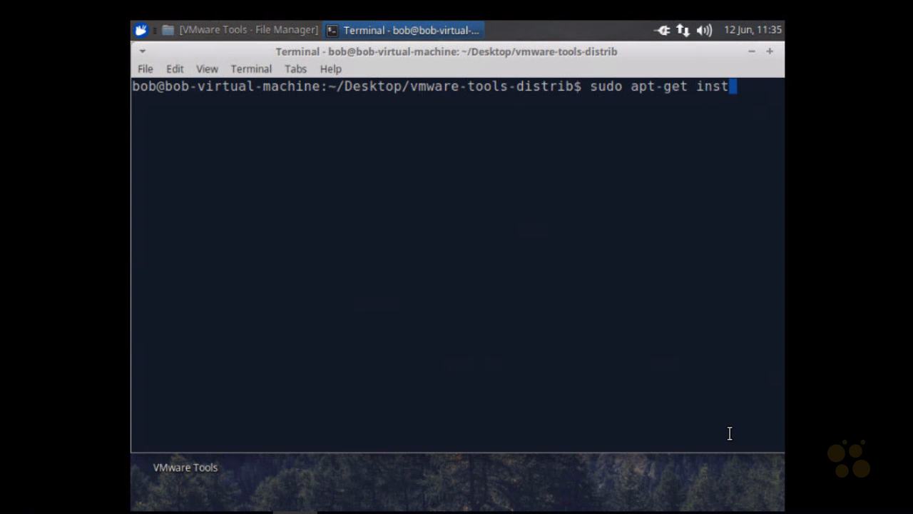
pyautogui.write('all ope')
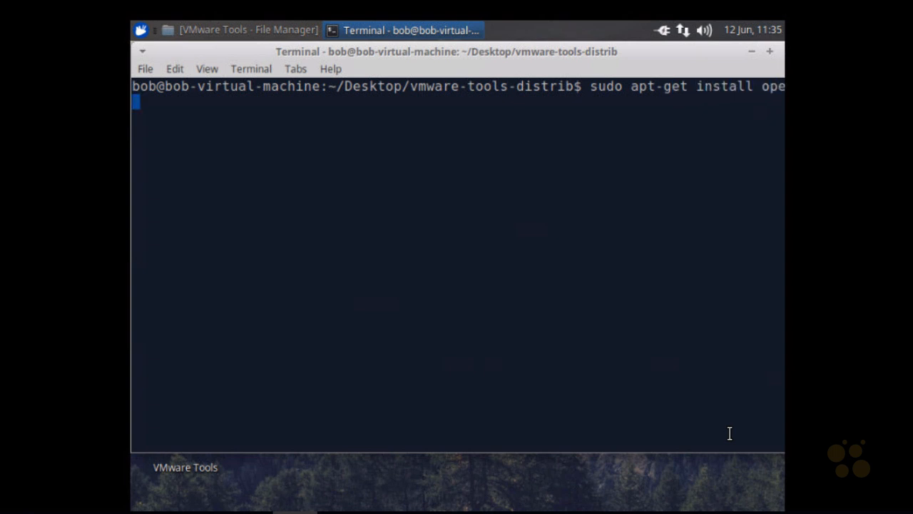
pyautogui.write('n-vm-tools')
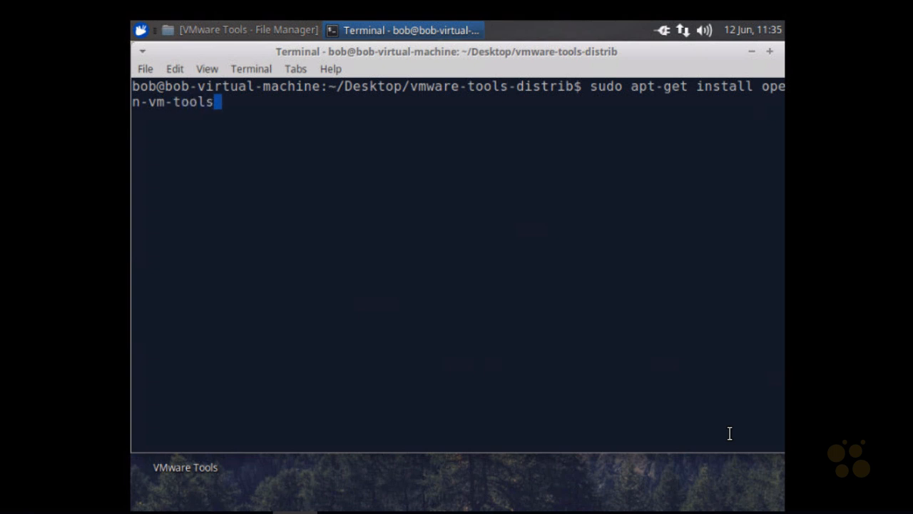
pyautogui.press('Return')
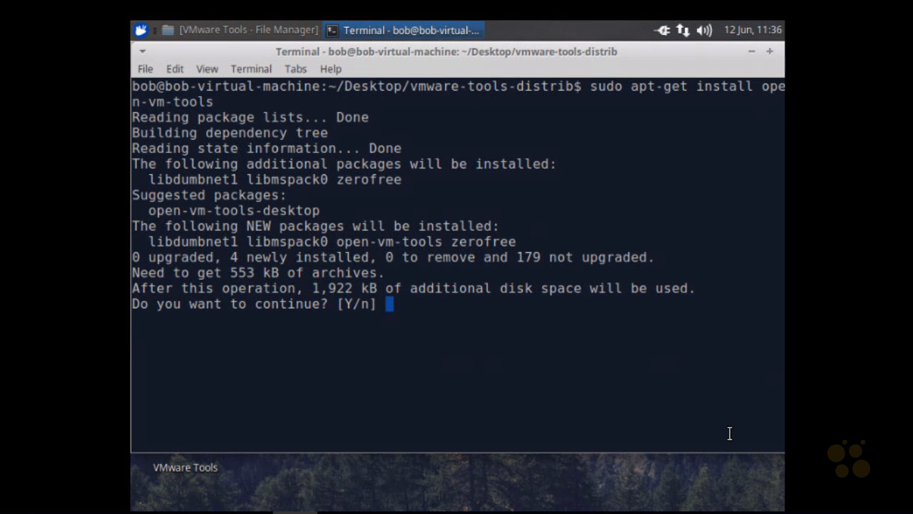
pyautogui.write('n')
pyautogui.press('Return')
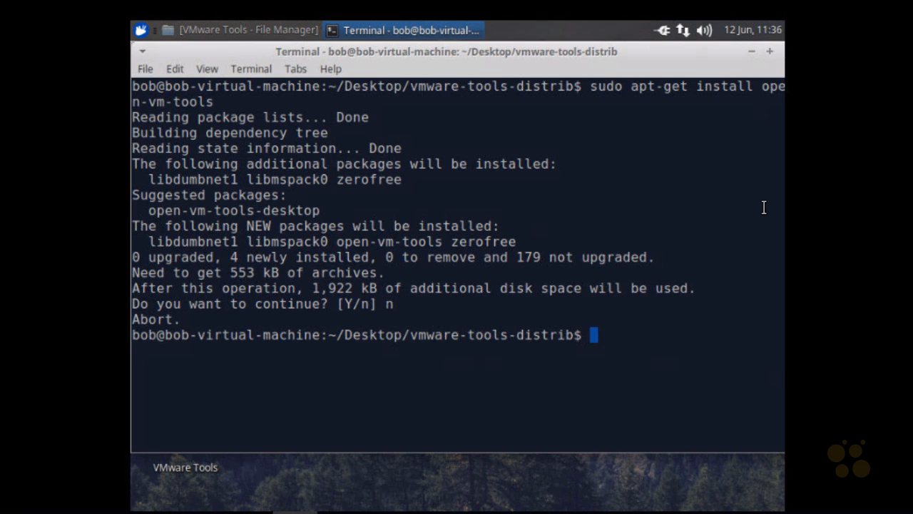
# Reboot the Linux-1 virtual machine with sudo reboot
pyautogui.write('sudo reboot')
pyautogui.press('Return')
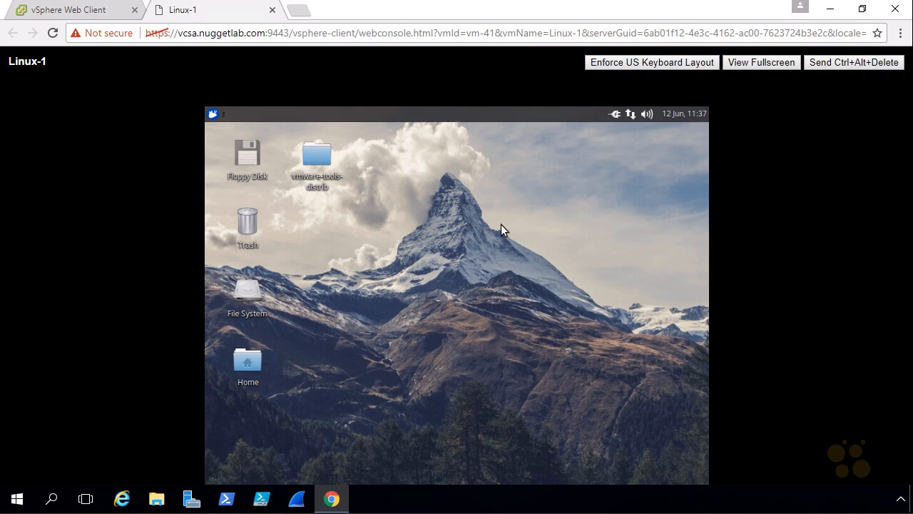
# Switch to the vSphere Web Client tab and refresh Linux-1's Summary to check its VMware Tools status
pyautogui.click(92, 16)
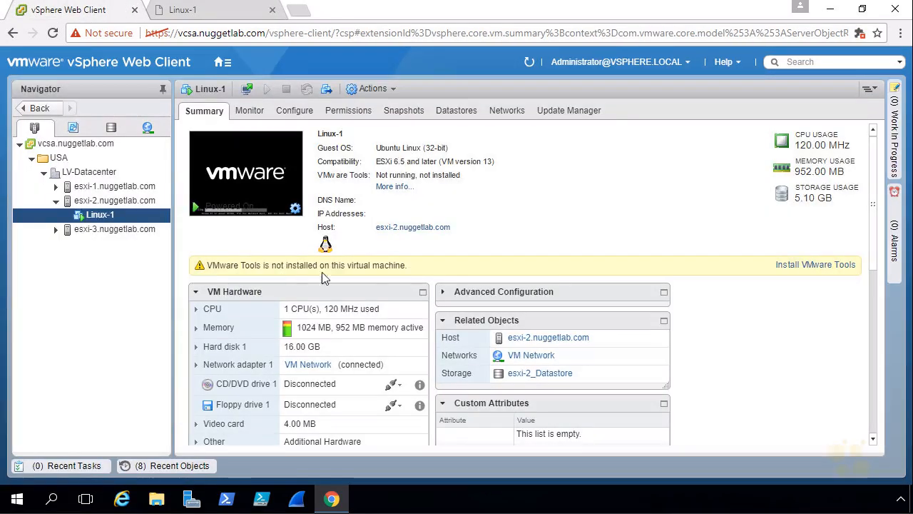
pyautogui.click(529, 62)
pyautogui.moveTo(106, 227)
pyautogui.mouseDown()
pyautogui.moveTo(127, 207)
pyautogui.moveTo(98, 239)
pyautogui.moveTo(93, 225)
pyautogui.mouseUp()
pyautogui.moveTo(201, 126)
pyautogui.mouseDown()
pyautogui.moveTo(178, 107)
pyautogui.moveTo(184, 150)
pyautogui.mouseUp()
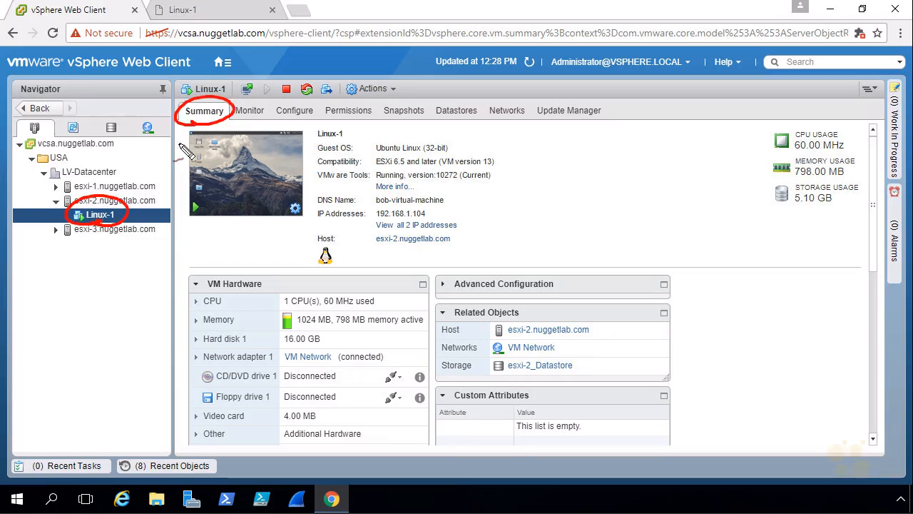
pyautogui.moveTo(318, 187); pyautogui.dragTo(361, 187)
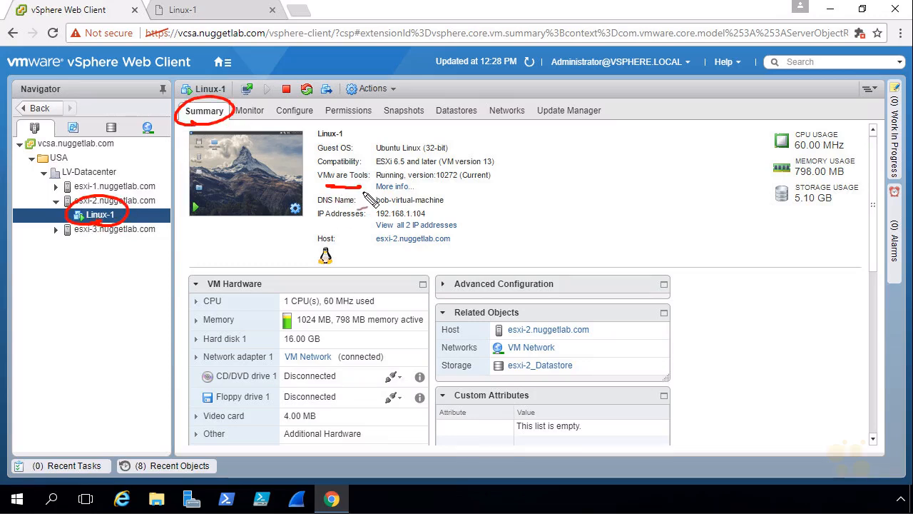
pyautogui.moveTo(436, 184); pyautogui.dragTo(458, 182)
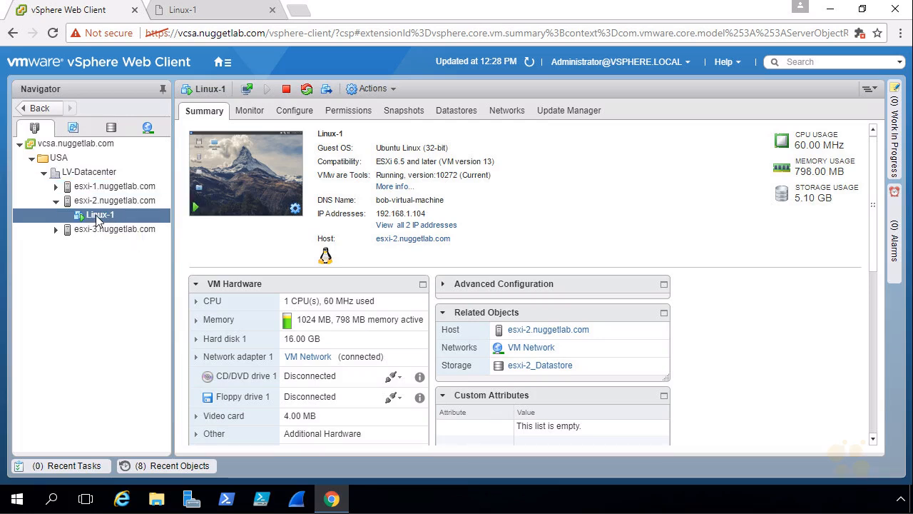
# Browse the files of Linux-1's datastore esxi-2_Datastore and open its Linux-1 folder
pyautogui.click(462, 116)
pyautogui.moveTo(120, 218)
pyautogui.mouseDown()
pyautogui.moveTo(194, 202)
pyautogui.moveTo(175, 206)
pyautogui.mouseUp()
pyautogui.press('Escape')
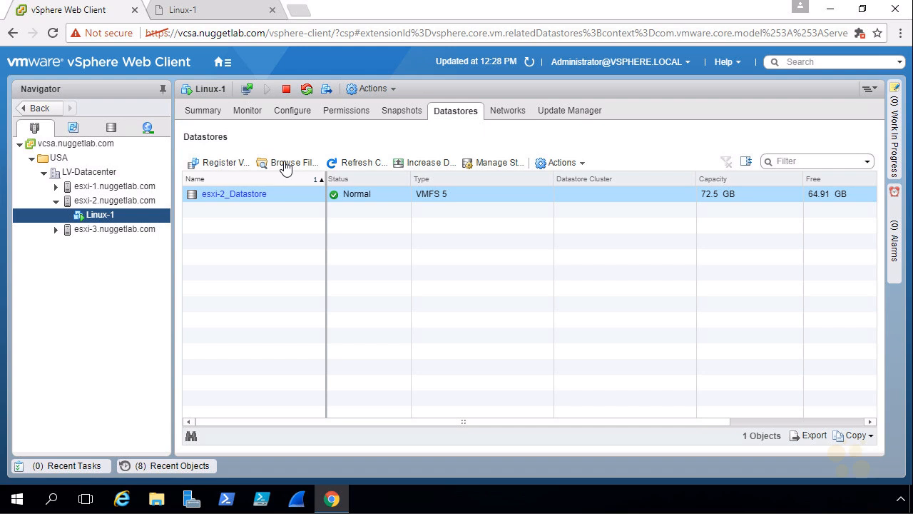
pyautogui.rightClick(247, 200)
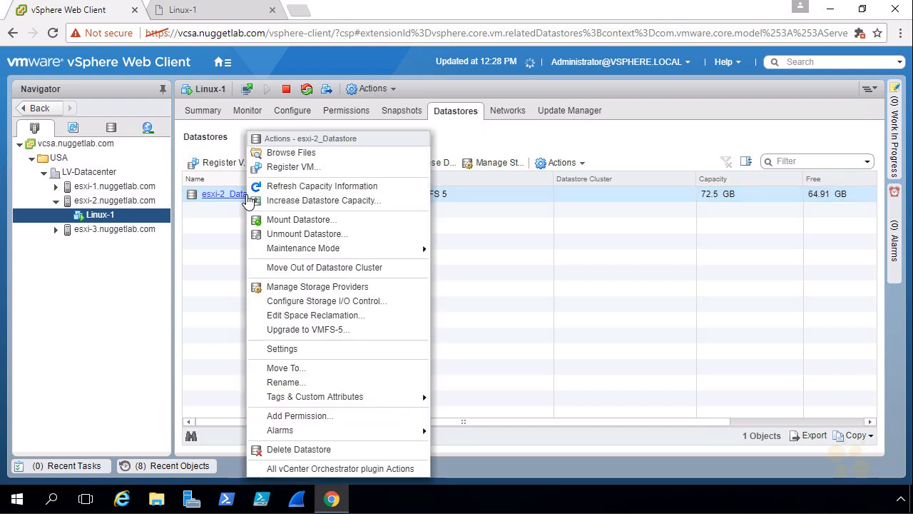
pyautogui.click(300, 153)
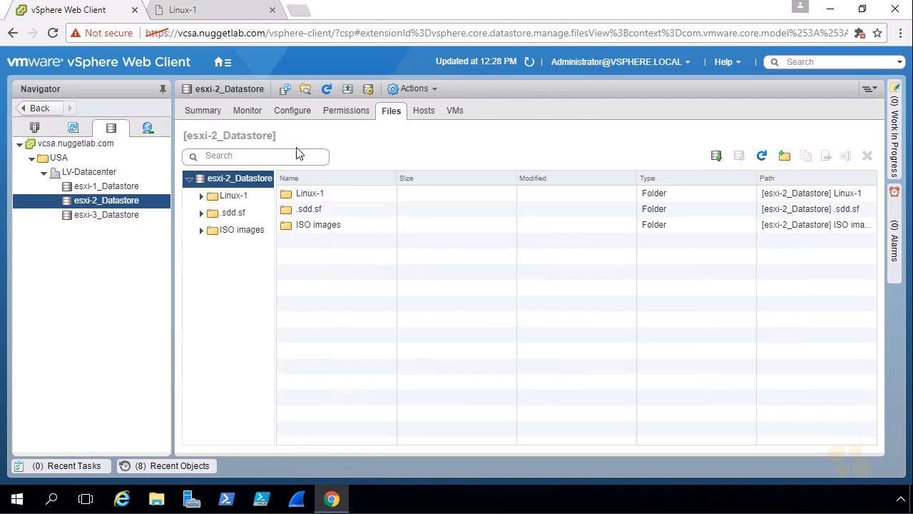
pyautogui.click(233, 197)
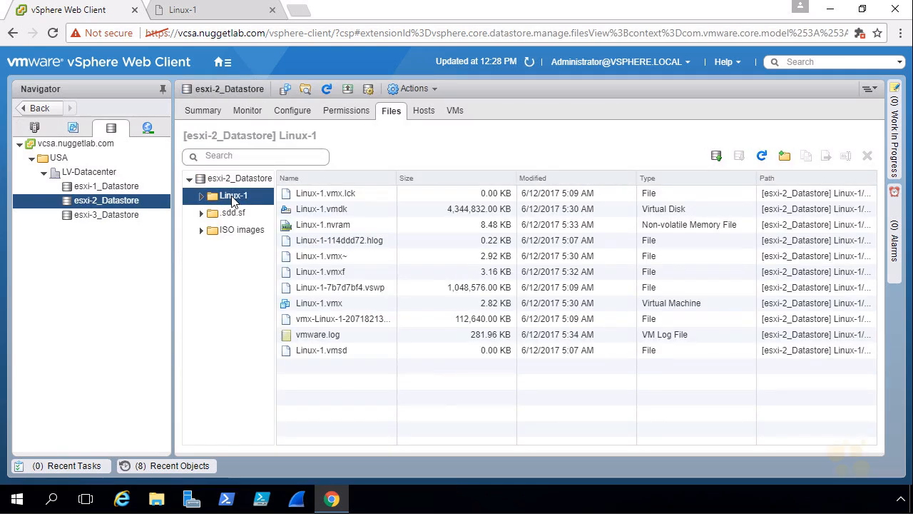
# Sort the Linux-1 folder's files by size and examine the Linux-1.vmx, Linux-1.nvram and vmware.log files
pyautogui.click(340, 179)
pyautogui.click(341, 179)
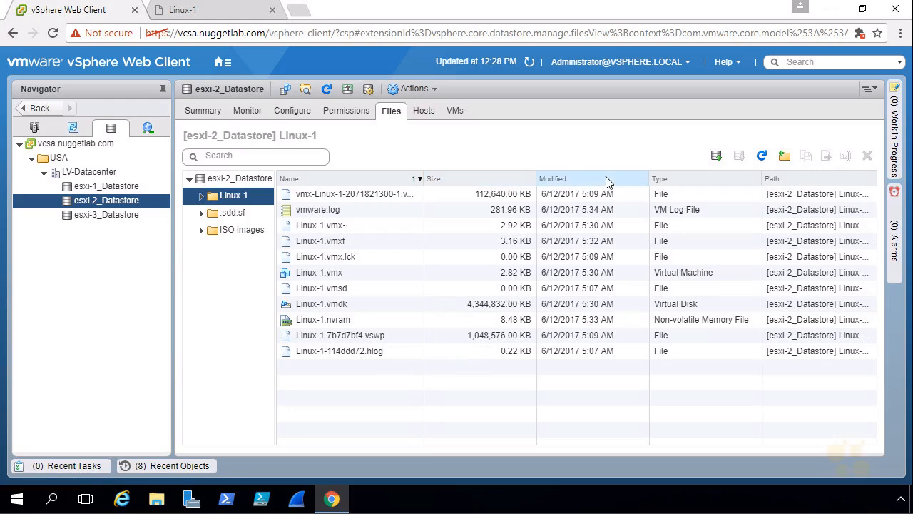
pyautogui.click(484, 183)
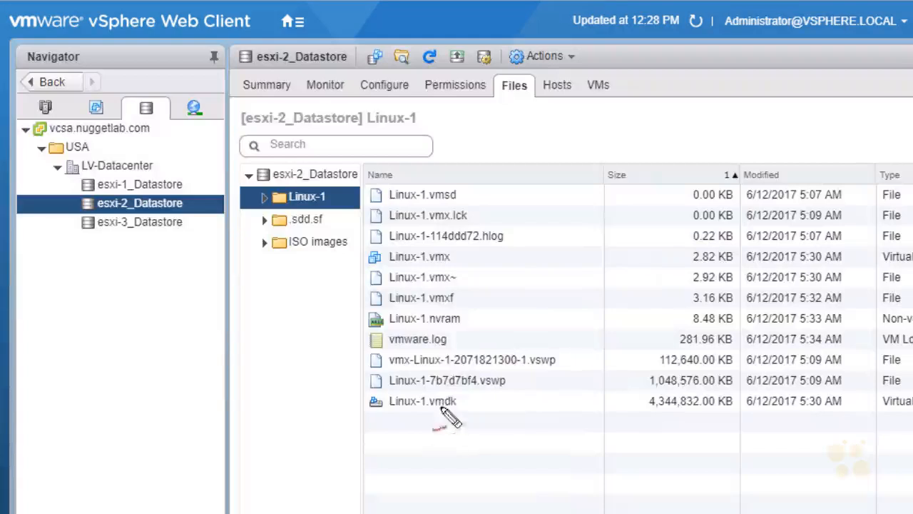
pyautogui.moveTo(406, 246)
pyautogui.mouseDown()
pyautogui.moveTo(372, 248)
pyautogui.moveTo(372, 268)
pyautogui.moveTo(458, 267)
pyautogui.moveTo(408, 245)
pyautogui.mouseUp()
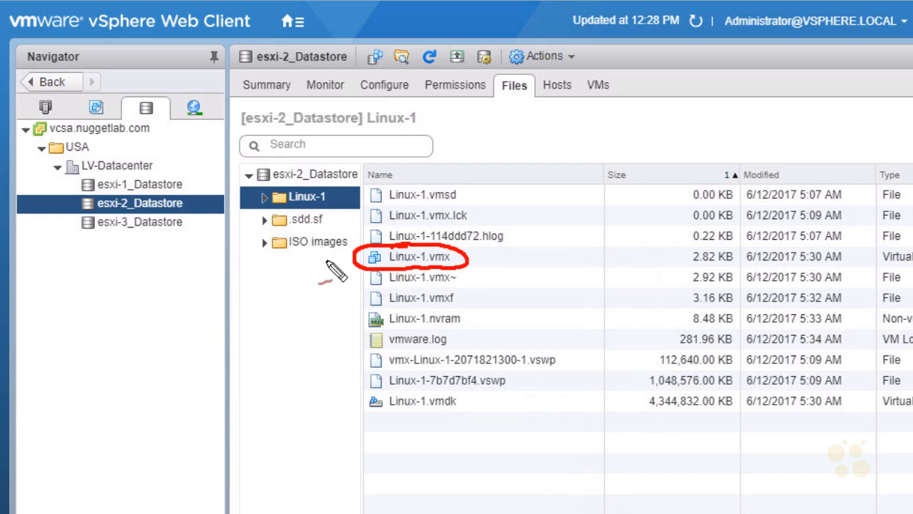
pyautogui.moveTo(329, 286); pyautogui.dragTo(360, 267)
pyautogui.moveTo(346, 270); pyautogui.dragTo(355, 277)
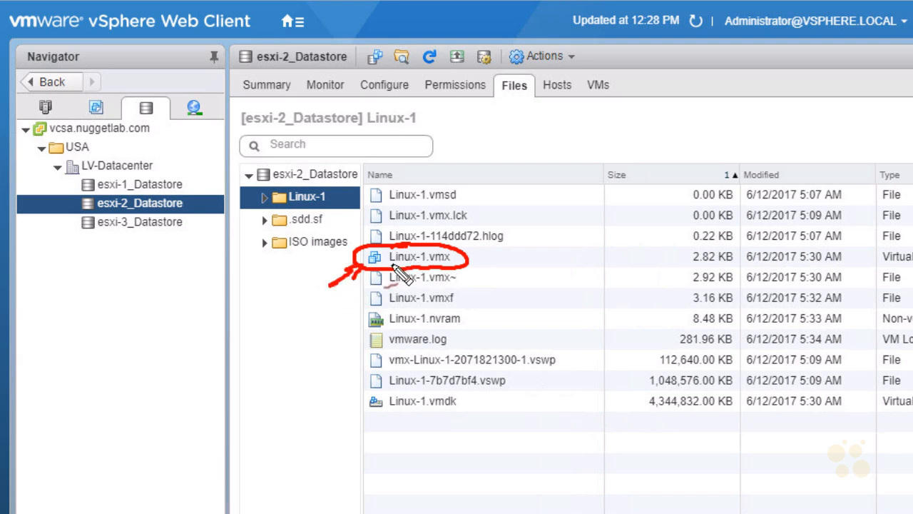
pyautogui.moveTo(389, 341); pyautogui.dragTo(347, 332)
pyautogui.moveTo(258, 382)
pyautogui.mouseDown()
pyautogui.moveTo(265, 360)
pyautogui.moveTo(314, 343)
pyautogui.moveTo(321, 363)
pyautogui.mouseUp()
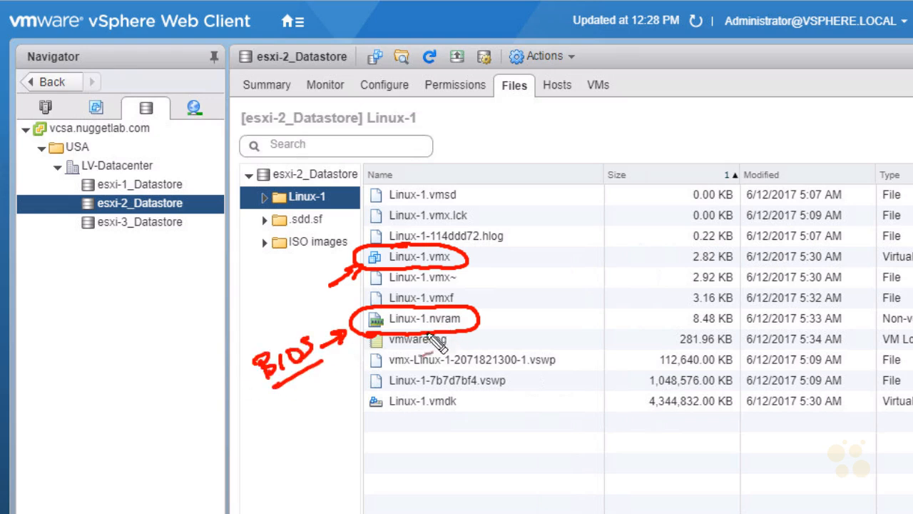
pyautogui.moveTo(392, 348); pyautogui.dragTo(449, 349)
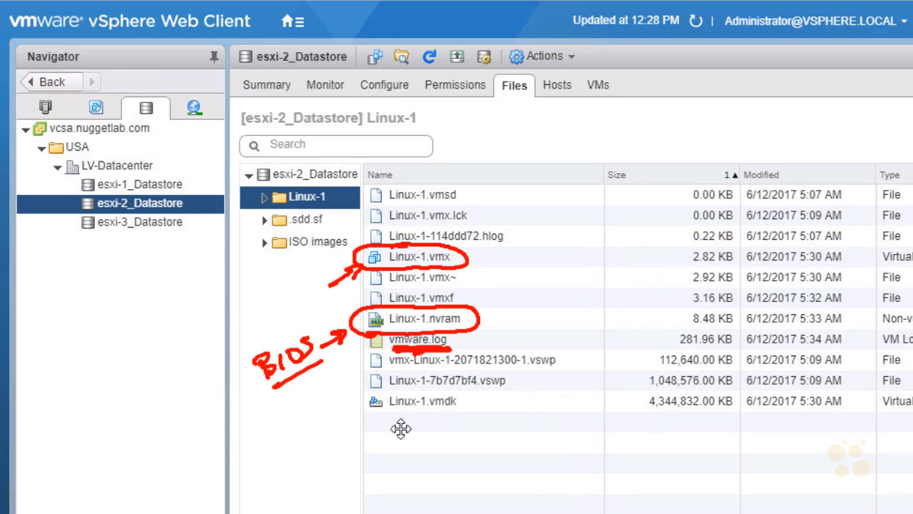
# Examine the Linux-1.vmdk disk descriptor file and its size in the Linux-1 folder listing
pyautogui.moveTo(464, 412)
pyautogui.mouseDown()
pyautogui.moveTo(406, 389)
pyautogui.moveTo(461, 428)
pyautogui.mouseUp()
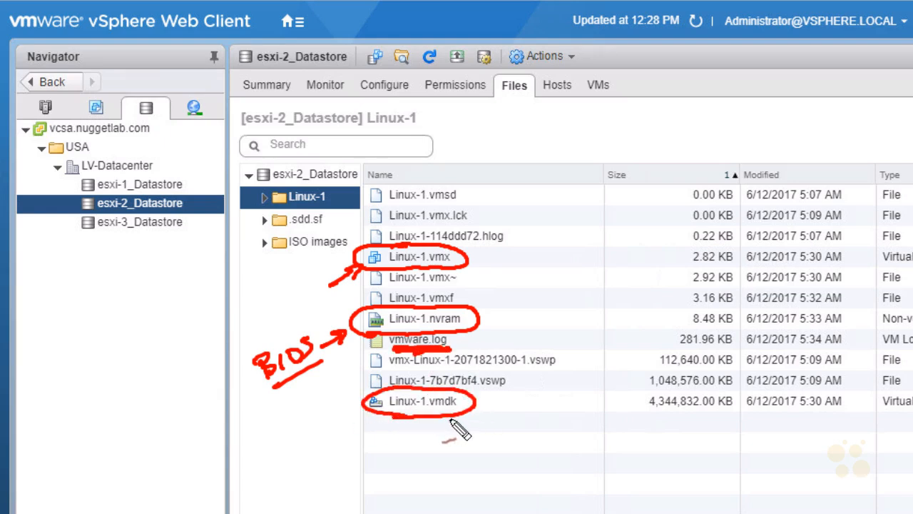
pyautogui.moveTo(387, 428)
pyautogui.mouseDown()
pyautogui.moveTo(386, 463)
pyautogui.moveTo(391, 448)
pyautogui.moveTo(408, 446)
pyautogui.mouseUp()
pyautogui.moveTo(427, 432)
pyautogui.mouseDown()
pyautogui.moveTo(421, 447)
pyautogui.moveTo(477, 436)
pyautogui.moveTo(681, 436)
pyautogui.mouseUp()
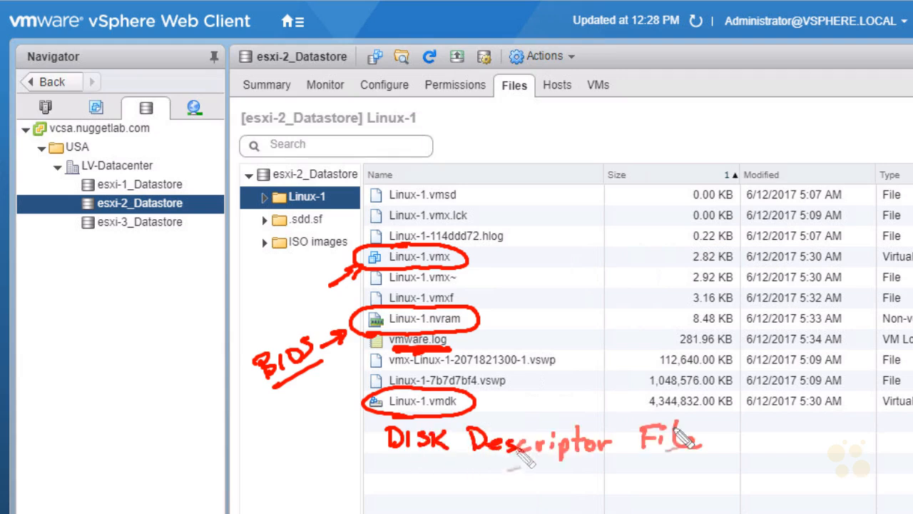
pyautogui.moveTo(346, 446)
pyautogui.mouseDown()
pyautogui.moveTo(381, 415)
pyautogui.moveTo(380, 427)
pyautogui.mouseUp()
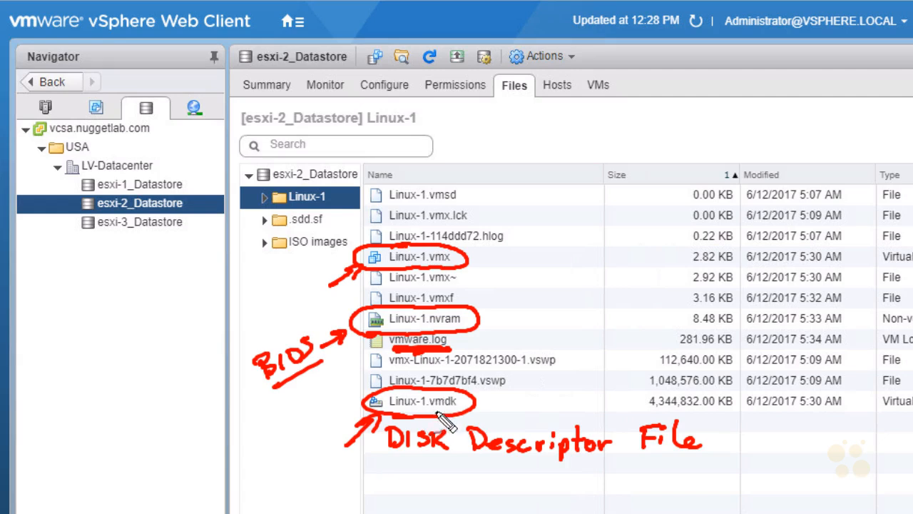
pyautogui.moveTo(632, 422); pyautogui.dragTo(652, 408)
pyautogui.moveTo(644, 407); pyautogui.dragTo(650, 420)
pyautogui.moveTo(489, 480)
pyautogui.mouseDown()
pyautogui.moveTo(526, 467)
pyautogui.moveTo(546, 471)
pyautogui.moveTo(560, 490)
pyautogui.mouseUp()
pyautogui.moveTo(394, 474)
pyautogui.mouseDown()
pyautogui.moveTo(418, 489)
pyautogui.moveTo(499, 474)
pyautogui.mouseUp()
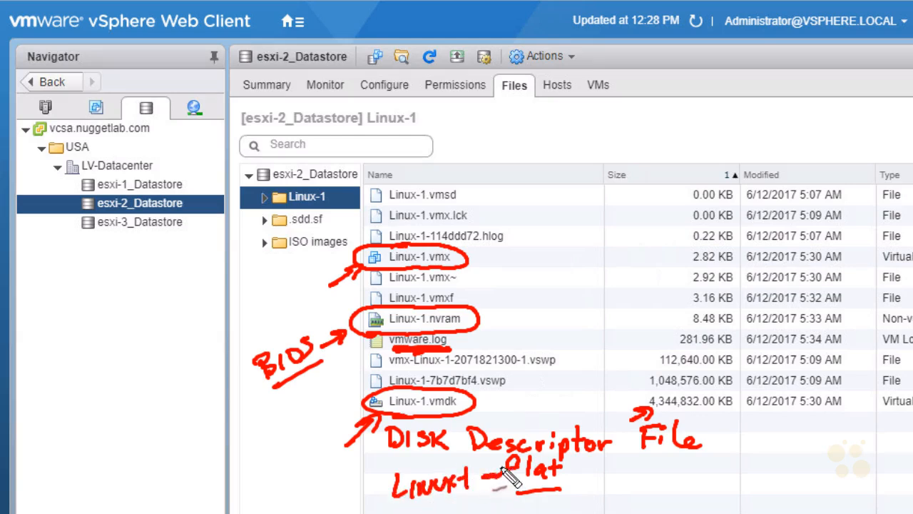
pyautogui.click(576, 479)
pyautogui.moveTo(573, 464); pyautogui.dragTo(589, 465)
pyautogui.moveTo(596, 484)
pyautogui.mouseDown()
pyautogui.moveTo(607, 471)
pyautogui.moveTo(621, 483)
pyautogui.mouseUp()
pyautogui.moveTo(626, 463); pyautogui.dragTo(642, 474)
pyautogui.moveTo(647, 462); pyautogui.dragTo(648, 484)
pyautogui.moveTo(663, 464); pyautogui.dragTo(650, 476)
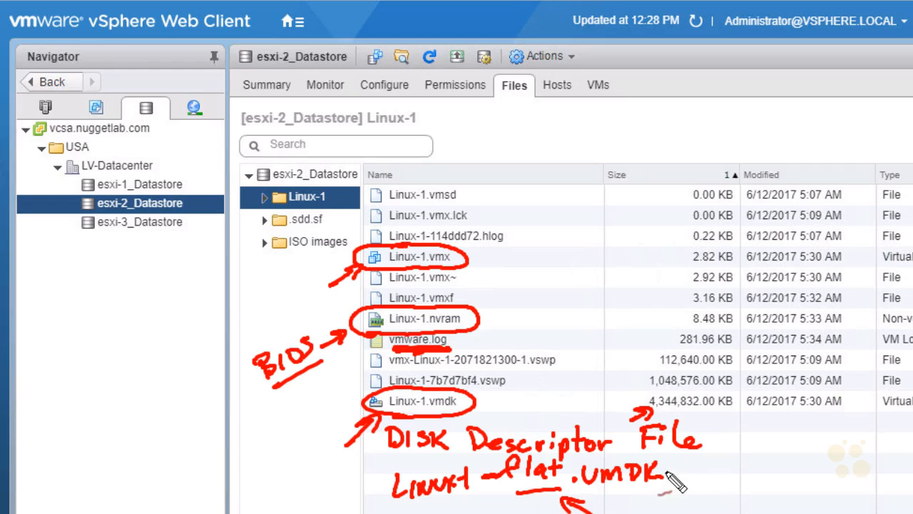
# Examine the two .vswp swap files, the Linux-1.vmx and the Linux-1.vmsd file in the Linux-1 folder
pyautogui.moveTo(499, 391)
pyautogui.mouseDown()
pyautogui.moveTo(536, 366)
pyautogui.moveTo(527, 365)
pyautogui.mouseUp()
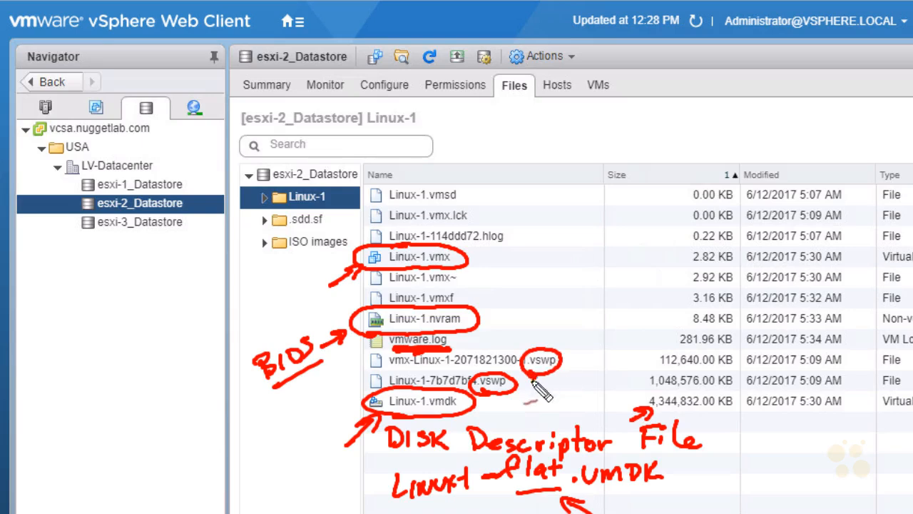
pyautogui.moveTo(468, 187); pyautogui.dragTo(465, 189)
pyautogui.moveTo(473, 166); pyautogui.dragTo(462, 181)
pyautogui.moveTo(483, 167)
pyautogui.mouseDown()
pyautogui.moveTo(485, 181)
pyautogui.moveTo(524, 162)
pyautogui.moveTo(519, 152)
pyautogui.mouseUp()
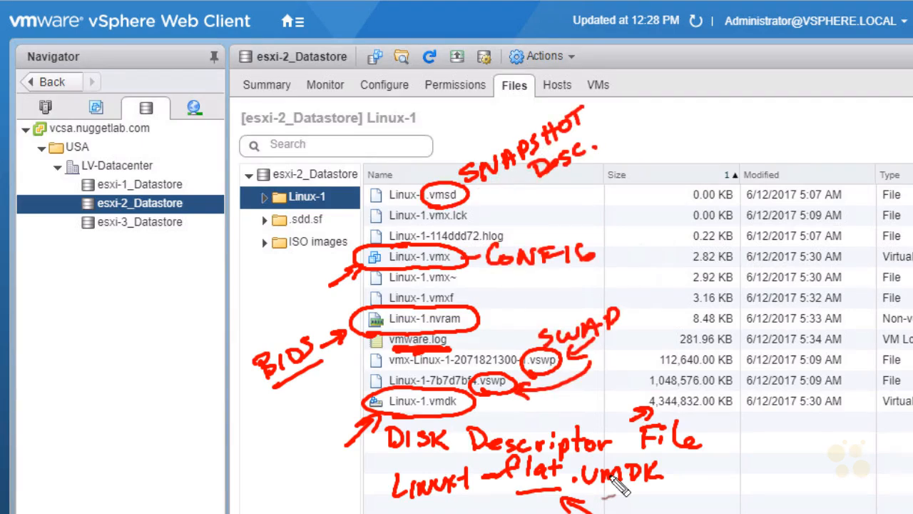
pyautogui.moveTo(739, 203); pyautogui.dragTo(693, 205)
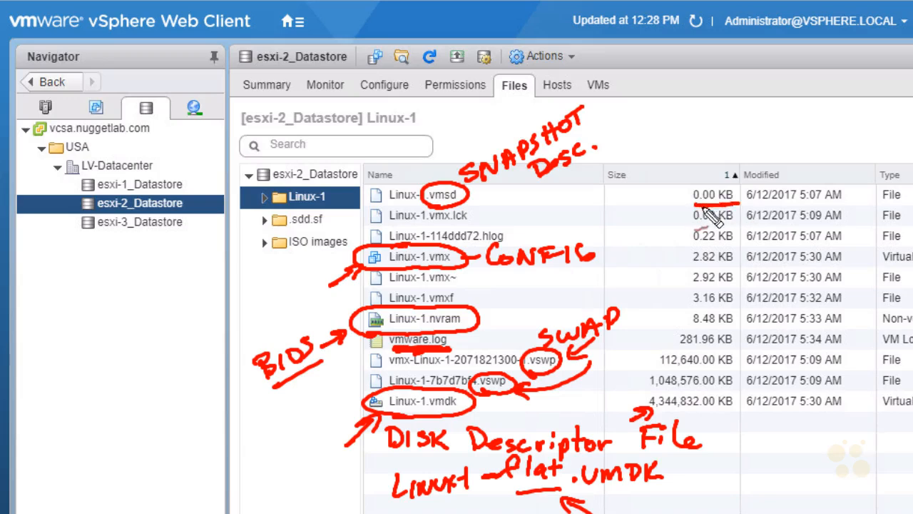
pyautogui.moveTo(491, 192); pyautogui.dragTo(505, 190)
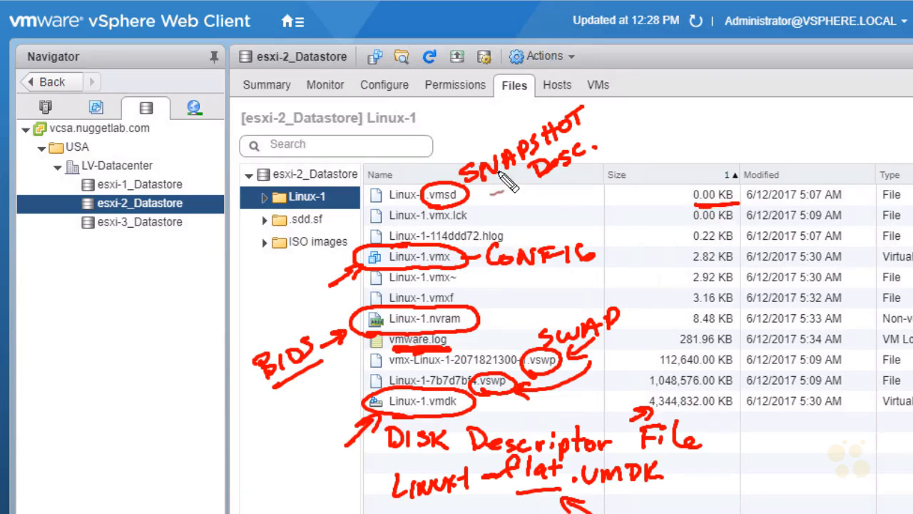
pyautogui.hotkey('ctrl', 'z')
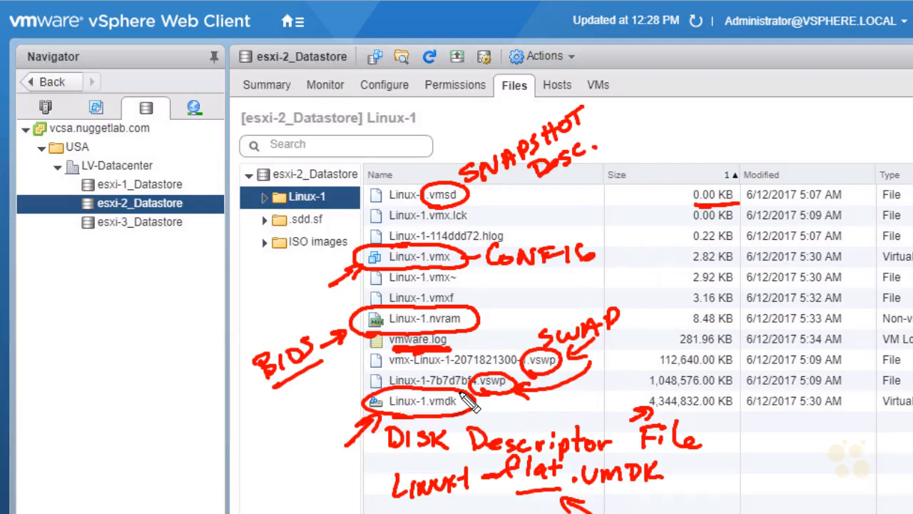